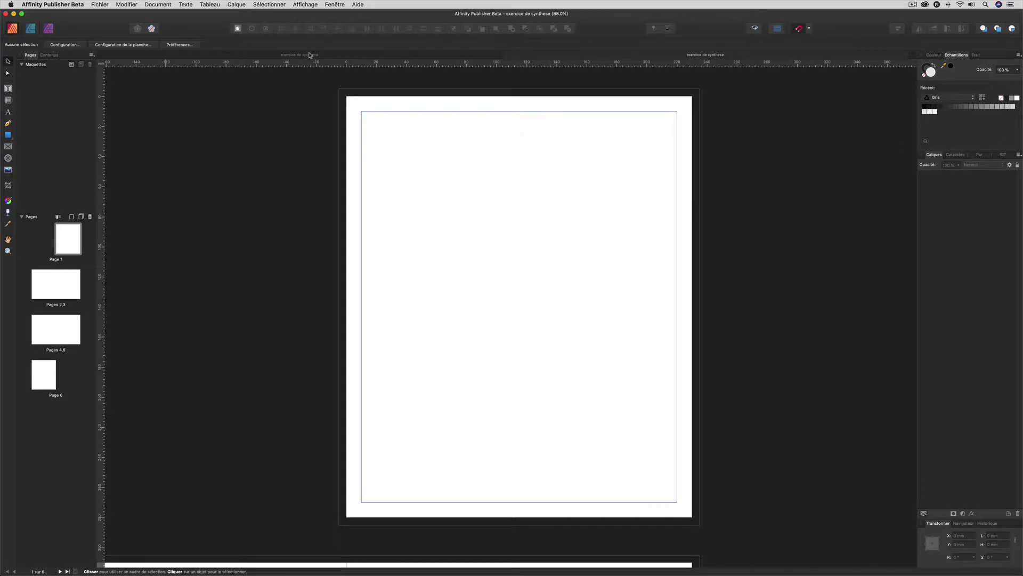
# Examine the finished reference magazine's cover page, its placed teaser image and the layer beneath that image.
pyautogui.click(311, 55)
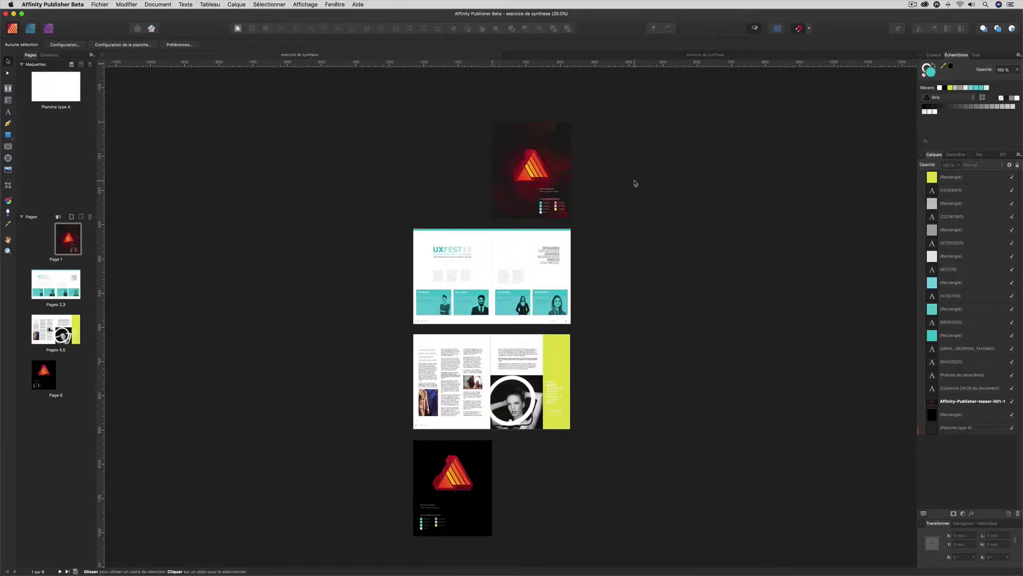
pyautogui.scroll(6, 635, 183)
pyautogui.hscroll(-8, 635, 183)
pyautogui.scroll(5, 635, 183)
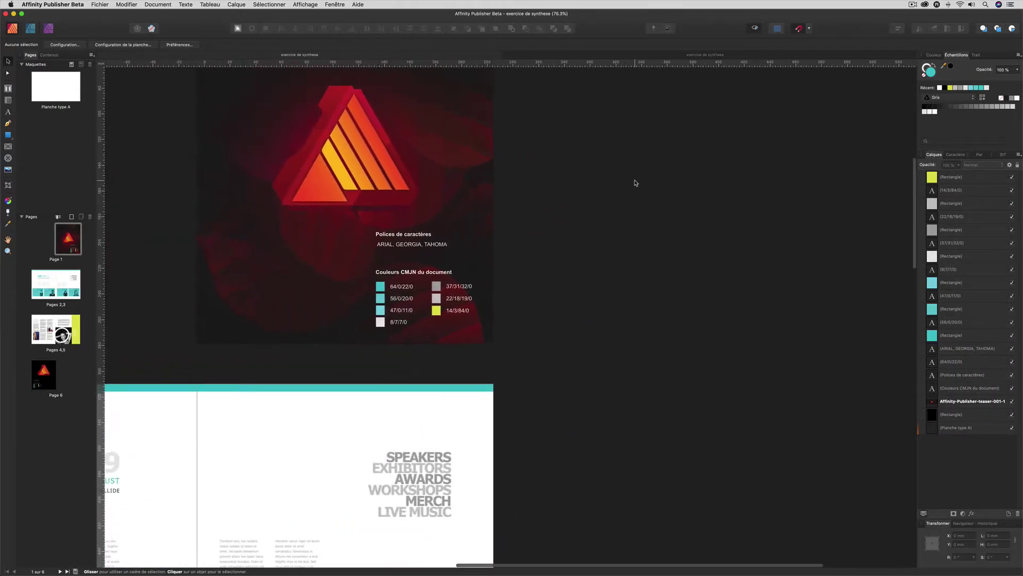
pyautogui.scroll(2, 635, 183)
pyautogui.hscroll(1, 634, 183)
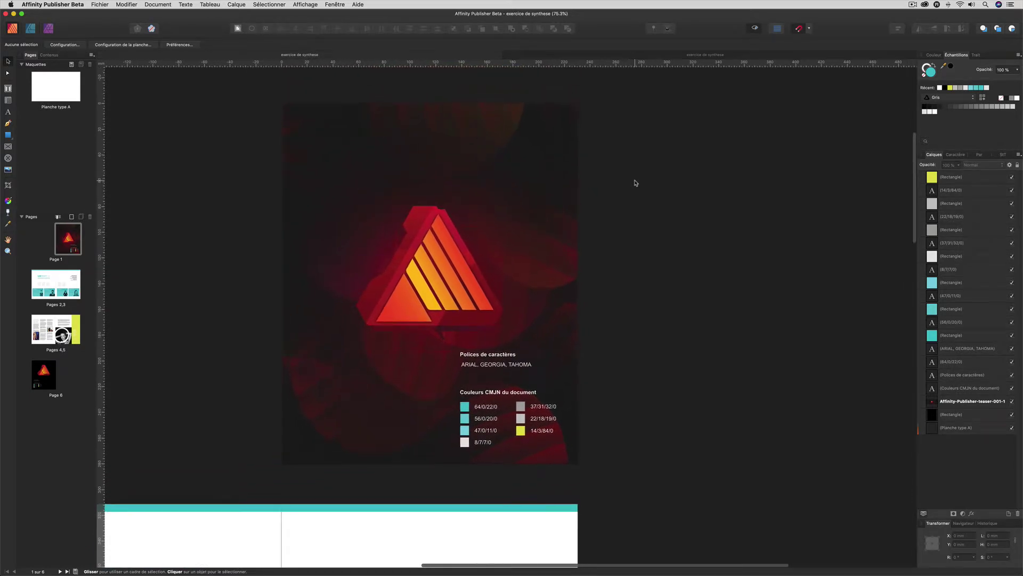
pyautogui.click(517, 173)
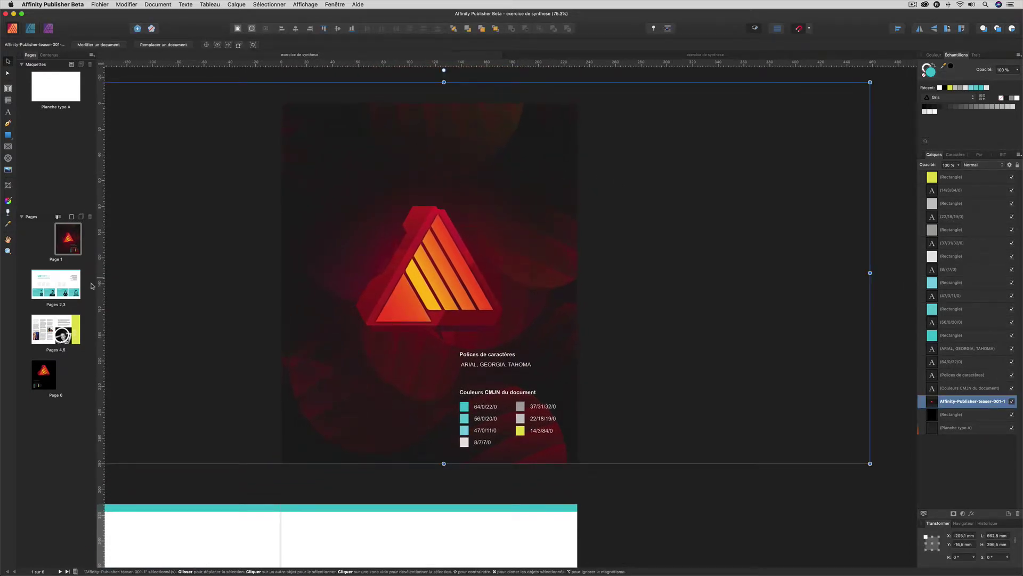
pyautogui.doubleClick(66, 247)
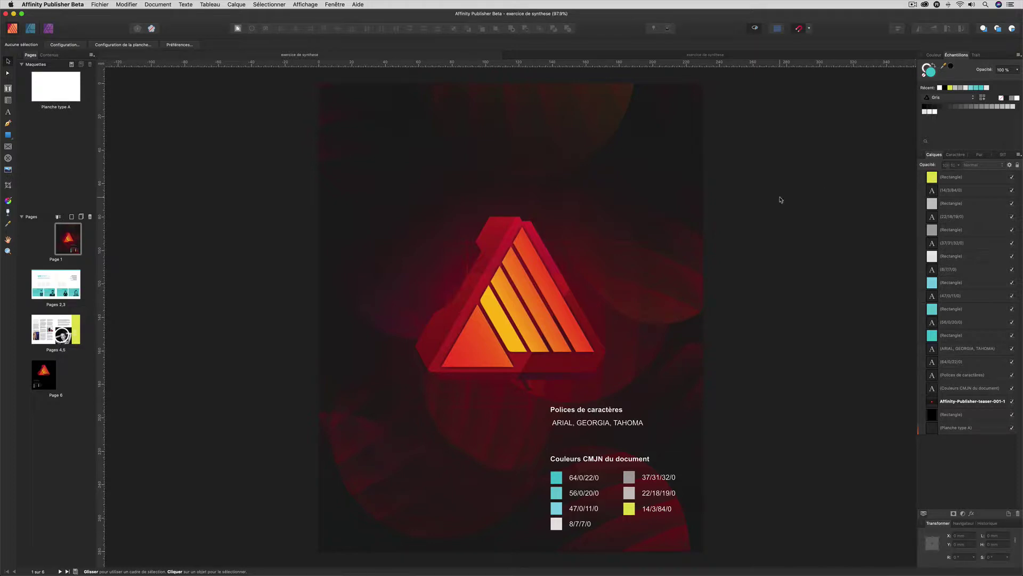
pyautogui.click(541, 273)
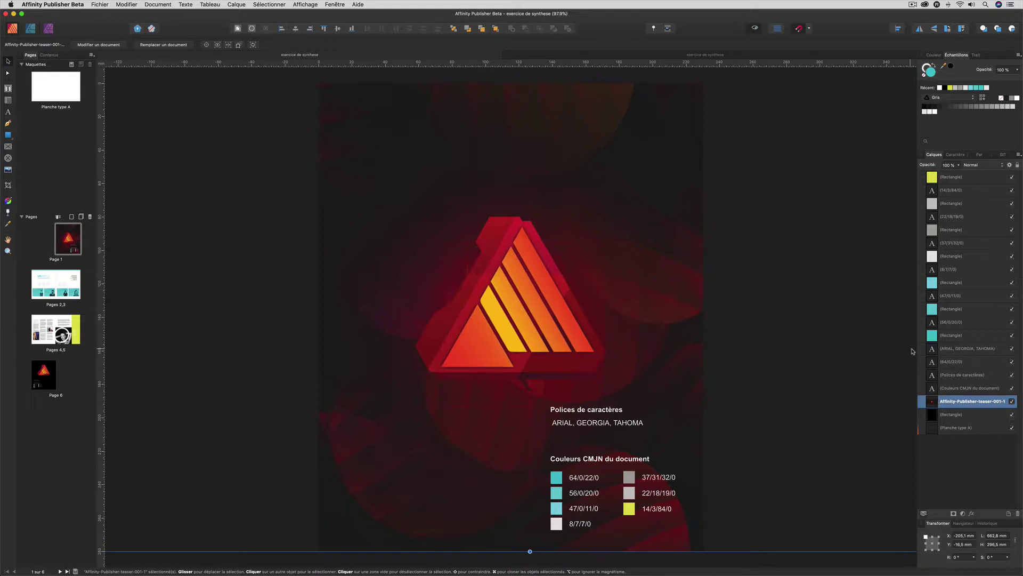
pyautogui.click(1012, 402)
# Return to the blank magazine document and draw a rectangle about 87 mm by 77 mm on page 1.
pyautogui.click(635, 56)
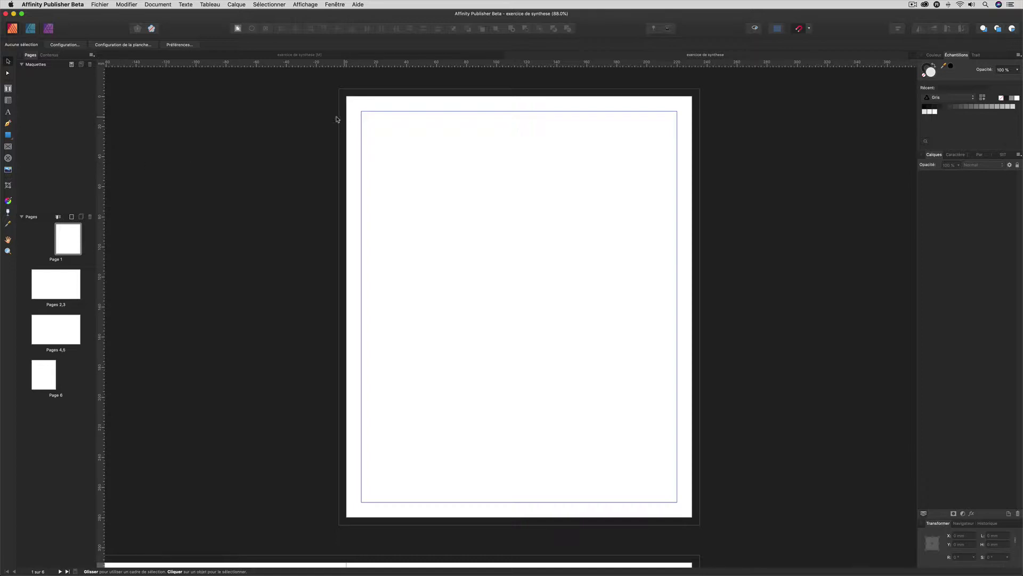
pyautogui.click(11, 137)
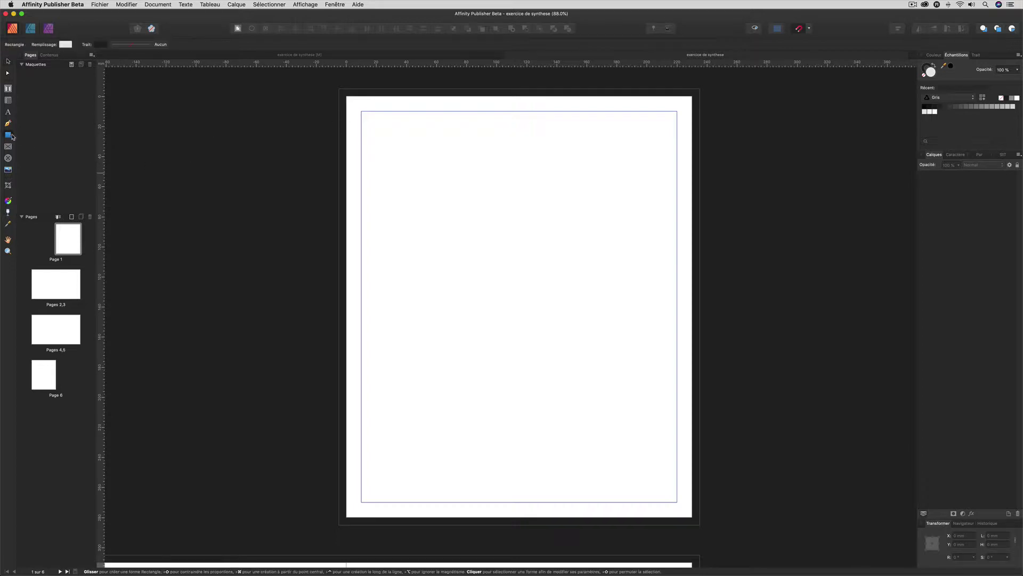
pyautogui.moveTo(388, 160)
pyautogui.mouseDown()
pyautogui.moveTo(482, 228)
pyautogui.moveTo(520, 274)
pyautogui.mouseUp()
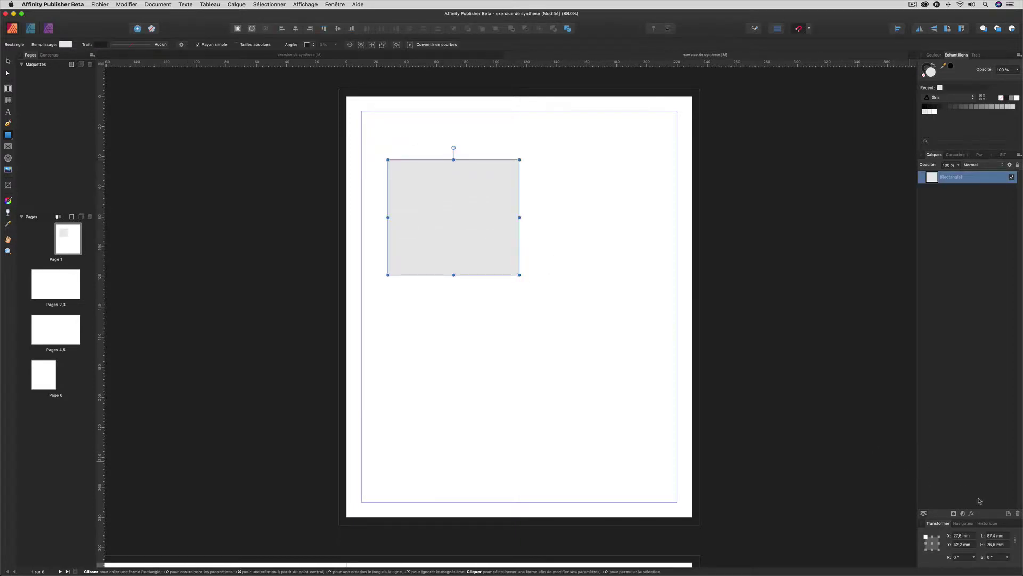
# Set the rectangle's width to 230 mm and its height to 280 mm, using a detached Transform panel.
pyautogui.moveTo(938, 523); pyautogui.dragTo(736, 253)
pyautogui.moveTo(795, 268); pyautogui.dragTo(778, 269)
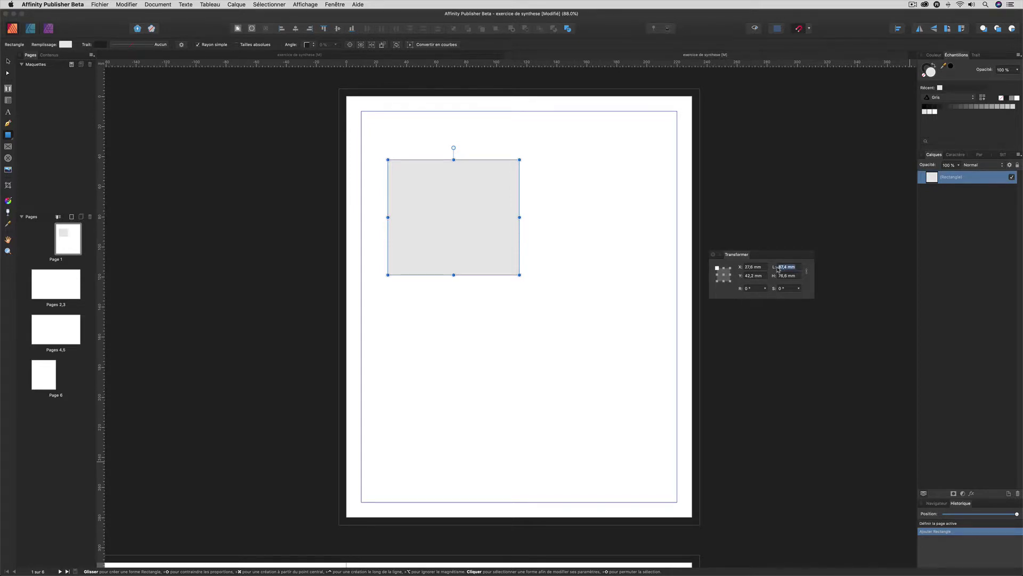
pyautogui.write('230')
pyautogui.press('Tab')
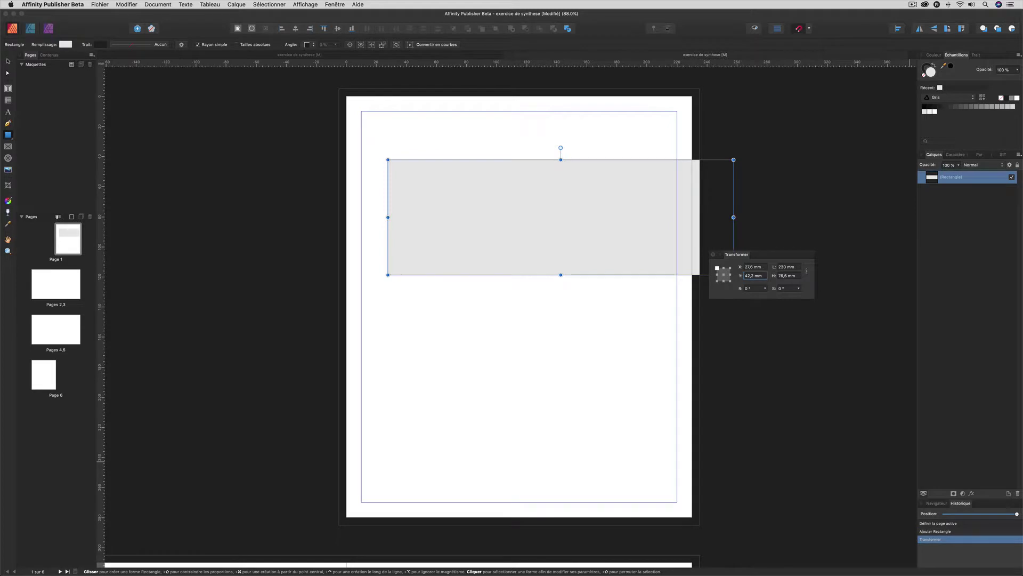
pyautogui.press('Tab')
pyautogui.write('20')
pyautogui.press('Tab')
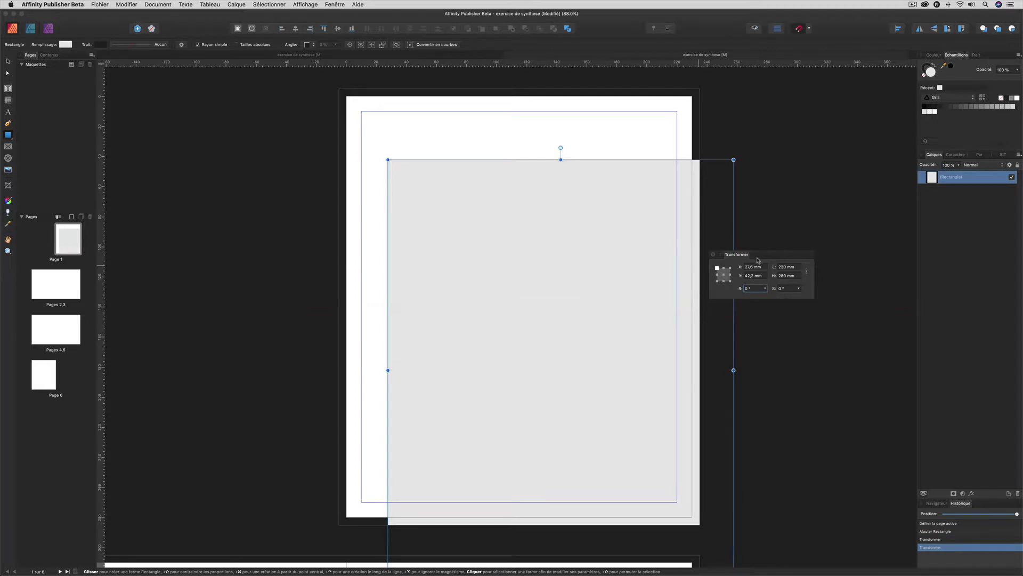
# Align the rectangle with the page origin by setting both X and Y to 0 mm.
pyautogui.click(745, 268)
pyautogui.moveTo(743, 269); pyautogui.dragTo(749, 266)
pyautogui.write('0')
pyautogui.press('Tab')
pyautogui.write('0')
pyautogui.press('Tab')
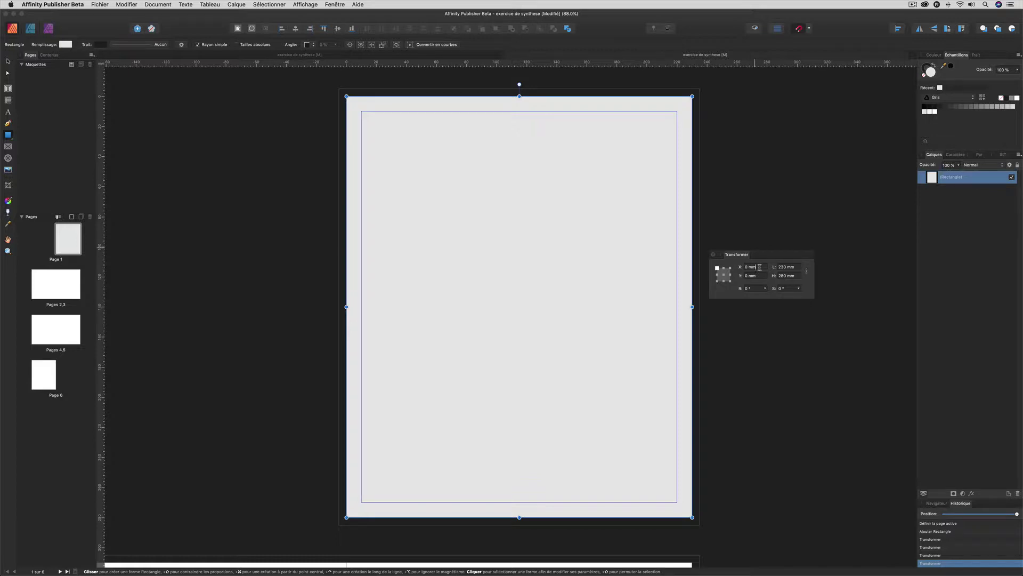
# Shift the rectangle out to the bleed corner by setting both X and Y to -5 mm.
pyautogui.write('-5')
pyautogui.press('Tab')
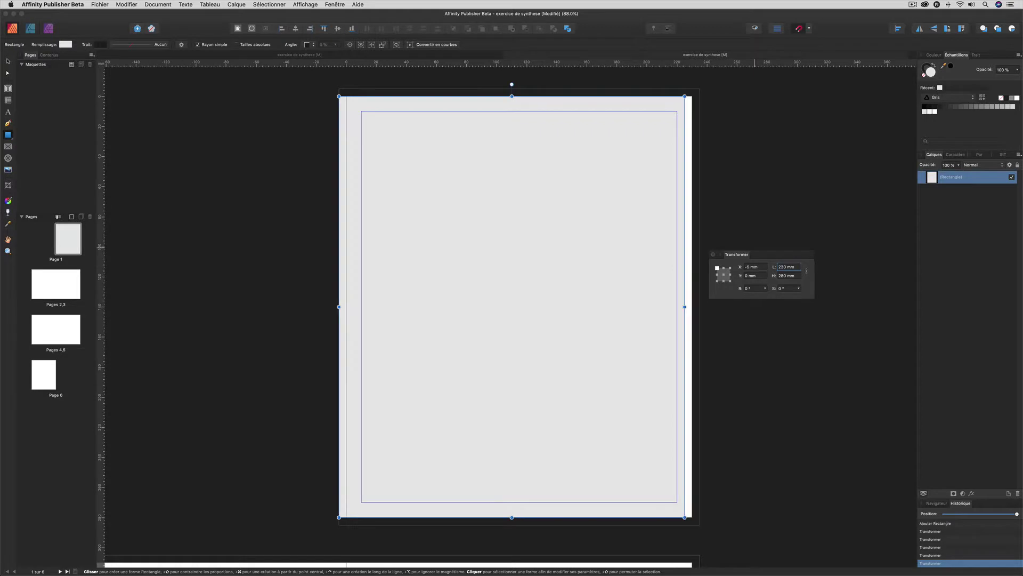
pyautogui.write('1')
pyautogui.press('Return')
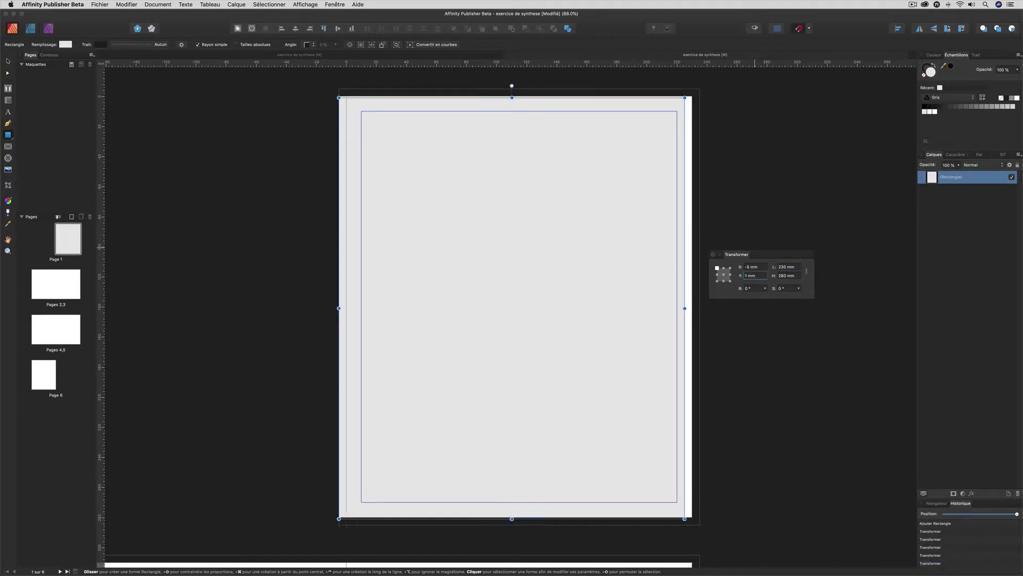
pyautogui.write('0')
pyautogui.press('Return')
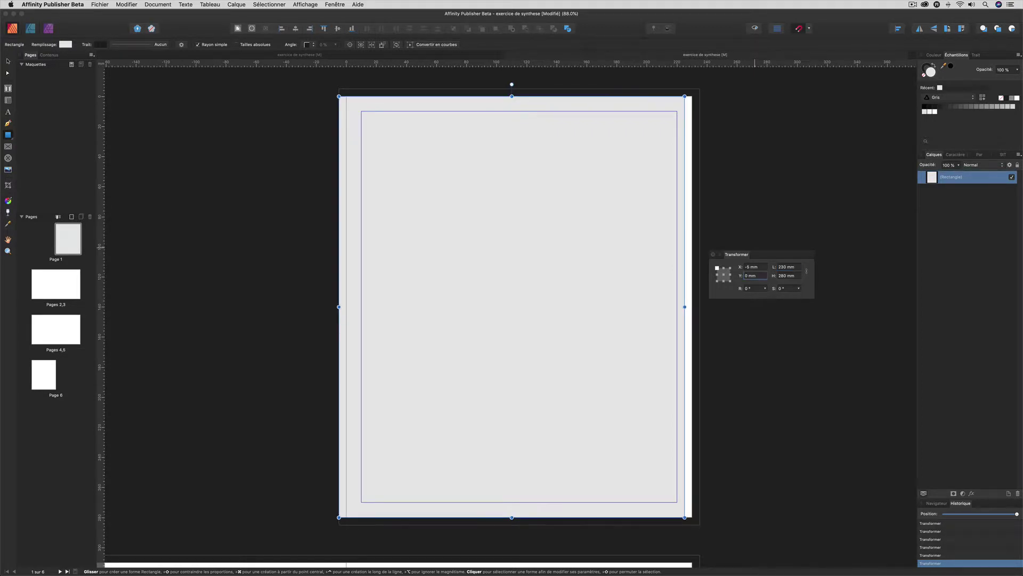
pyautogui.click(763, 275)
pyautogui.write('-5')
pyautogui.press('Return')
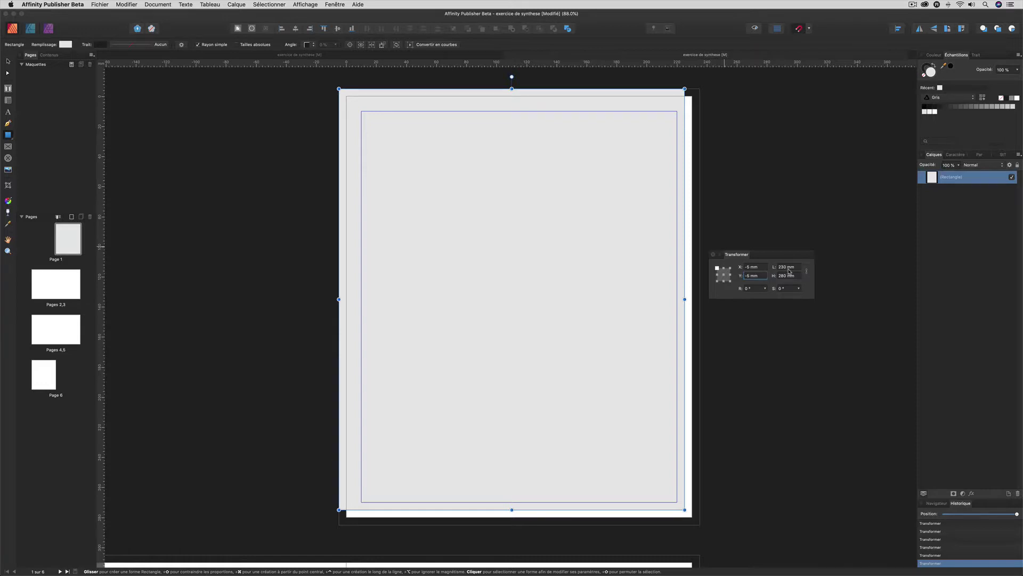
# Add 10 mm to both the rectangle's width and height so it covers the full bleed area.
pyautogui.click(797, 267)
pyautogui.write('+10')
pyautogui.press('Return')
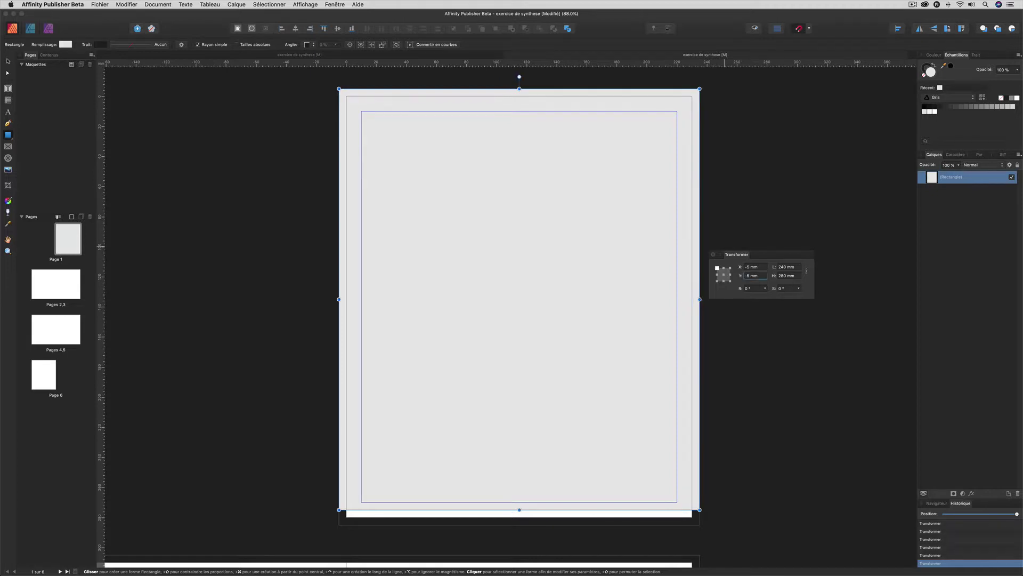
pyautogui.click(795, 276)
pyautogui.write('+10')
pyautogui.press('Return')
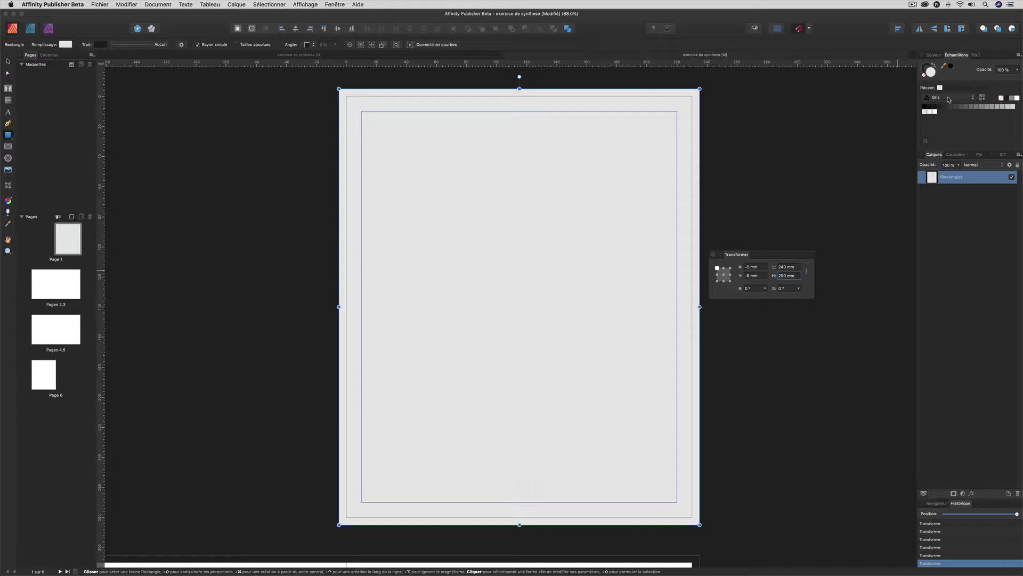
# Add a document colour palette and rename it "Couleurs magazine".
pyautogui.click(1018, 55)
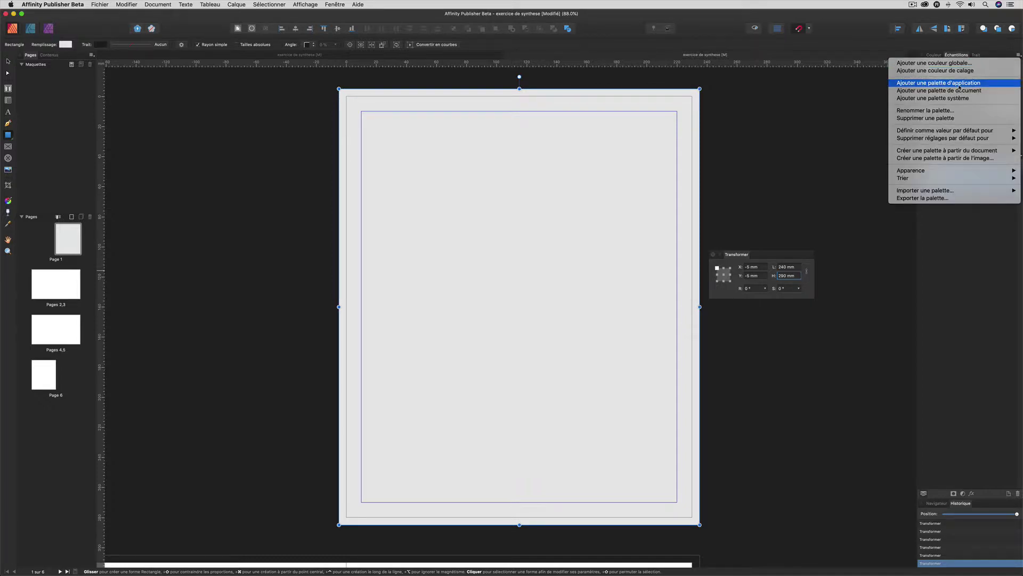
pyautogui.click(954, 91)
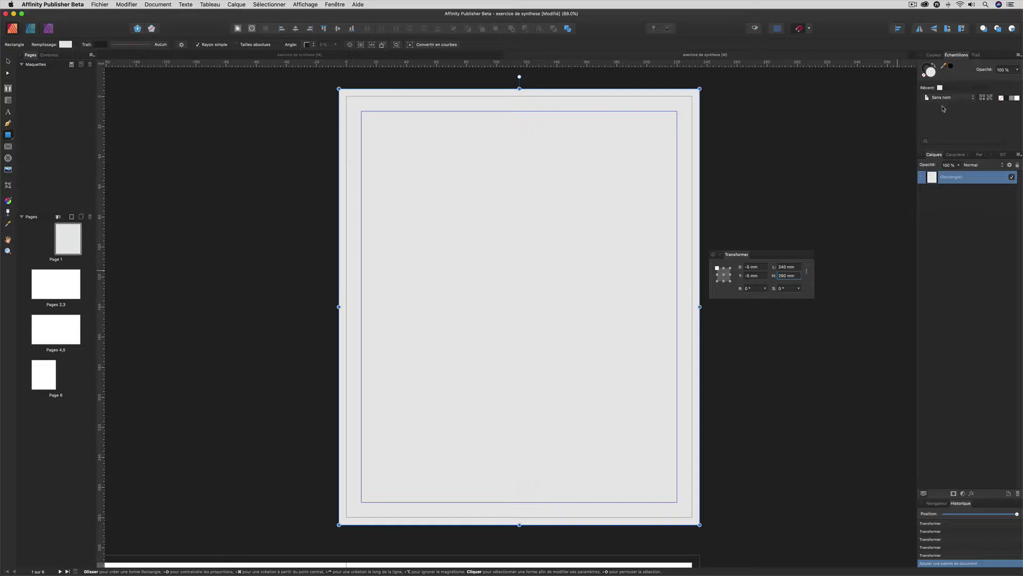
pyautogui.click(1018, 57)
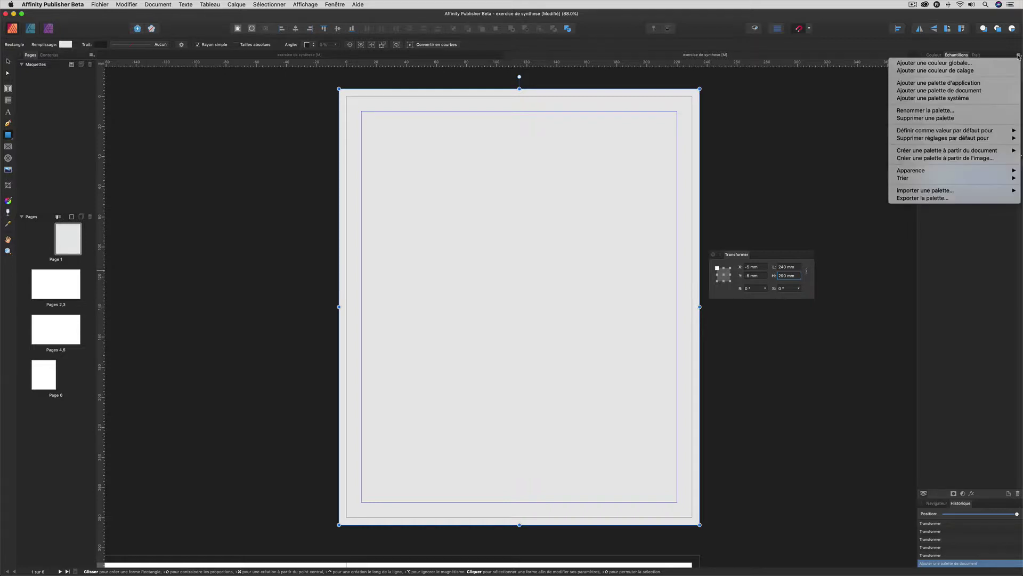
pyautogui.click(941, 111)
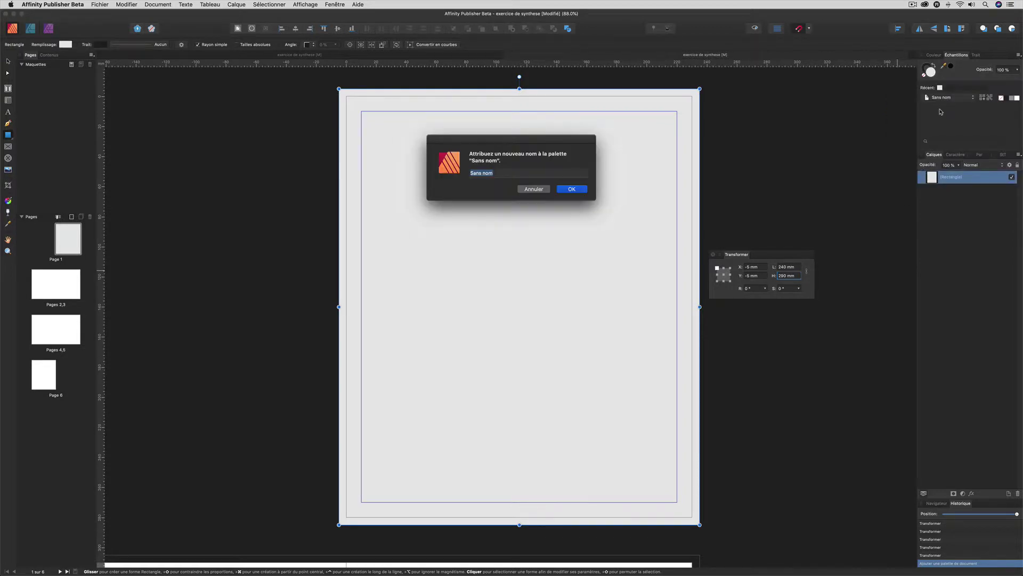
pyautogui.write('couleurs magaz')
pyautogui.press('Return')
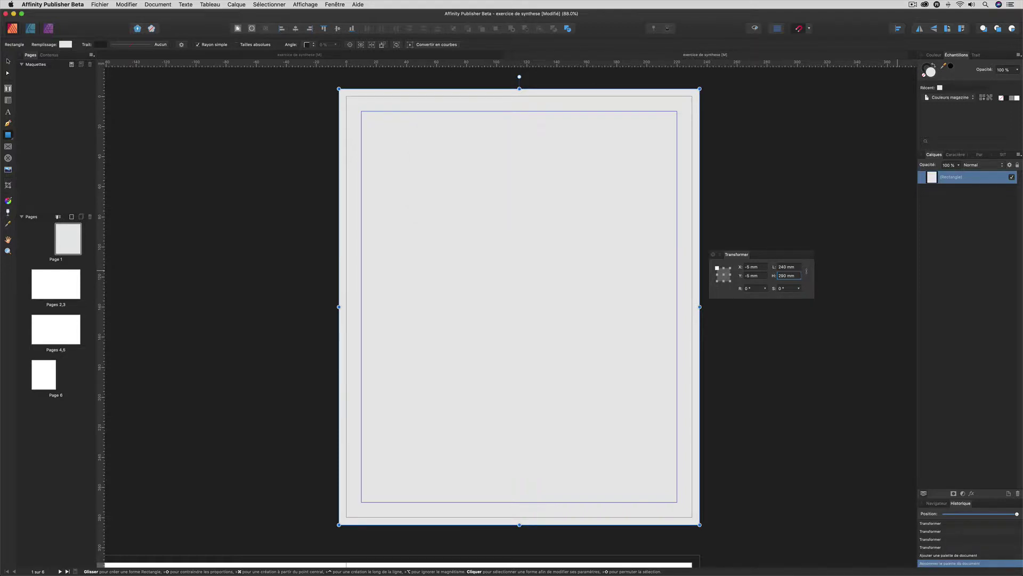
pyautogui.click(945, 99)
pyautogui.click(943, 100)
# Detach the Colour panel and remove the rectangle's stroke colour.
pyautogui.click(935, 56)
pyautogui.moveTo(936, 56); pyautogui.dragTo(801, 87)
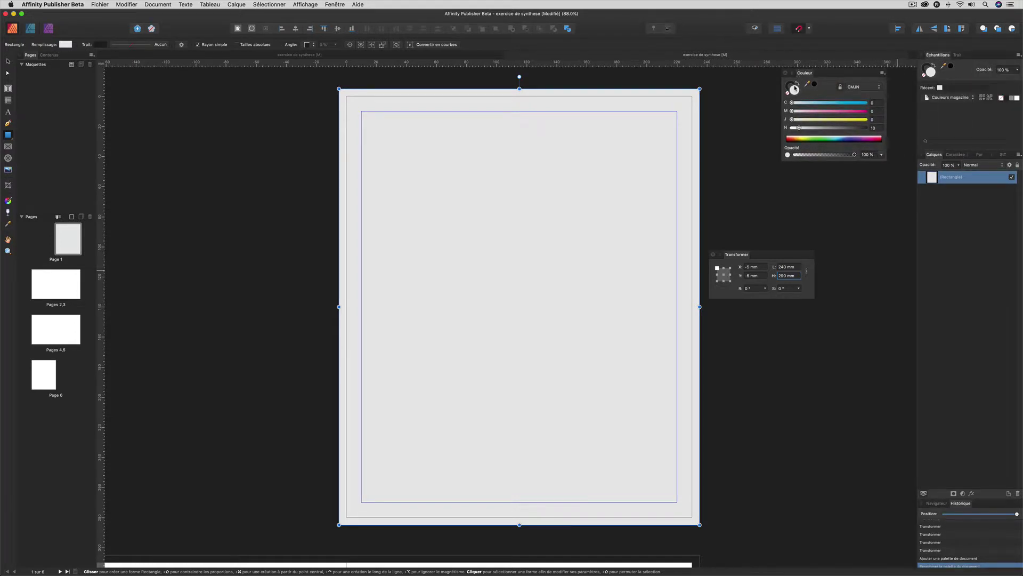
pyautogui.click(791, 85)
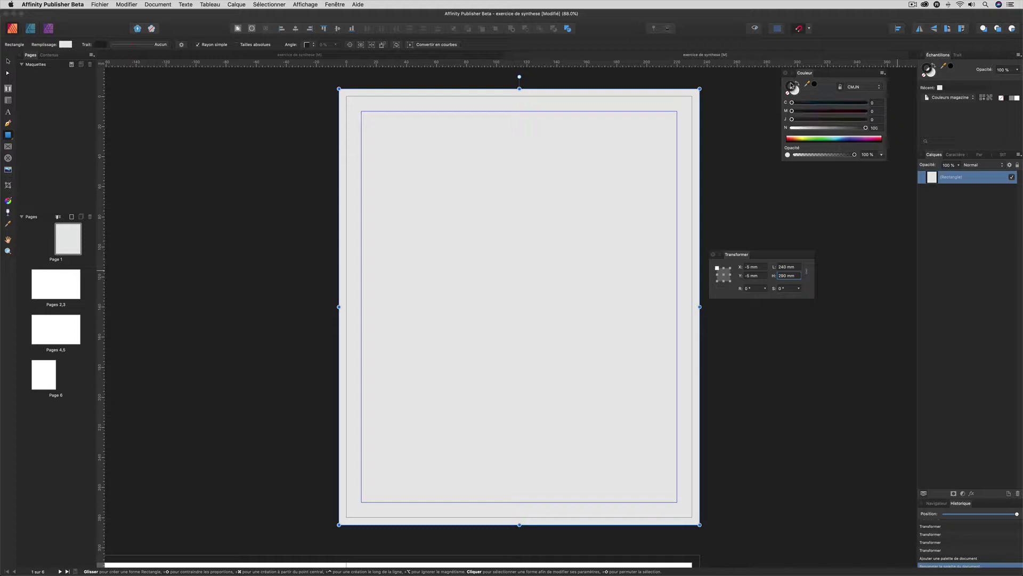
pyautogui.click(789, 93)
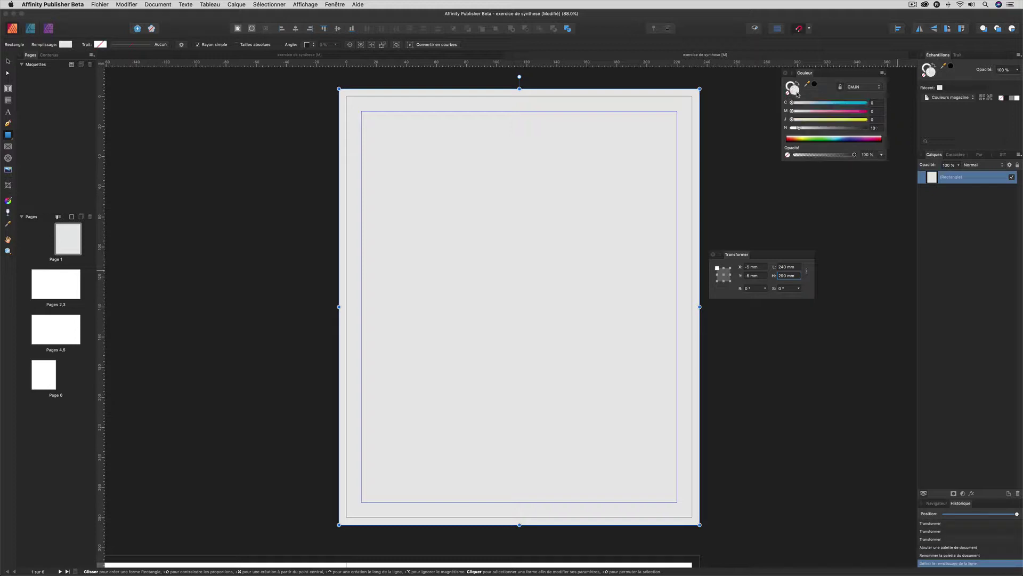
# Set the rectangle's fill to CMYK 100/100/100/100 and add that colour to the document palette.
pyautogui.moveTo(799, 128); pyautogui.dragTo(874, 128)
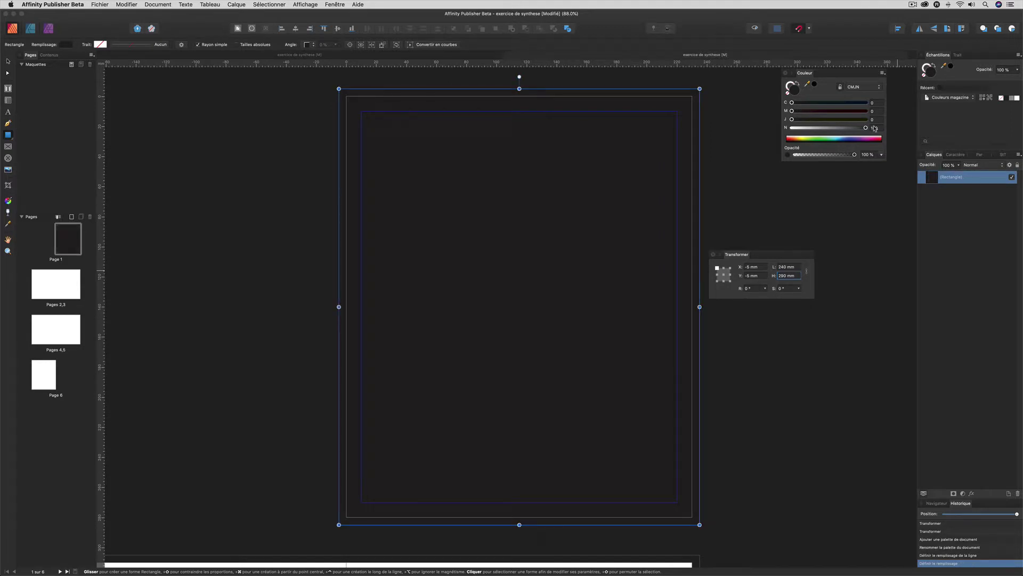
pyautogui.moveTo(792, 119); pyautogui.dragTo(867, 111)
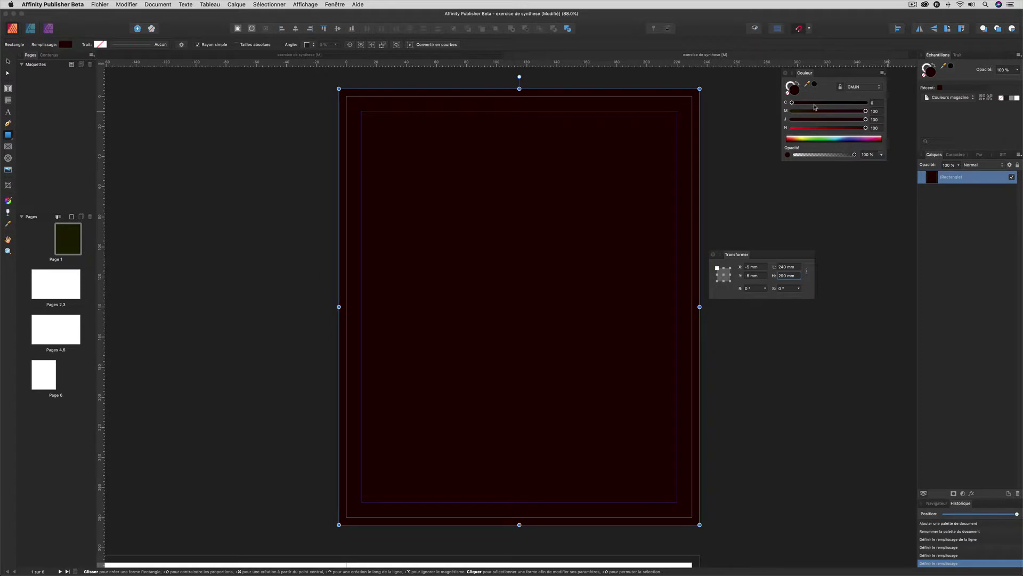
pyautogui.moveTo(792, 102); pyautogui.dragTo(909, 111)
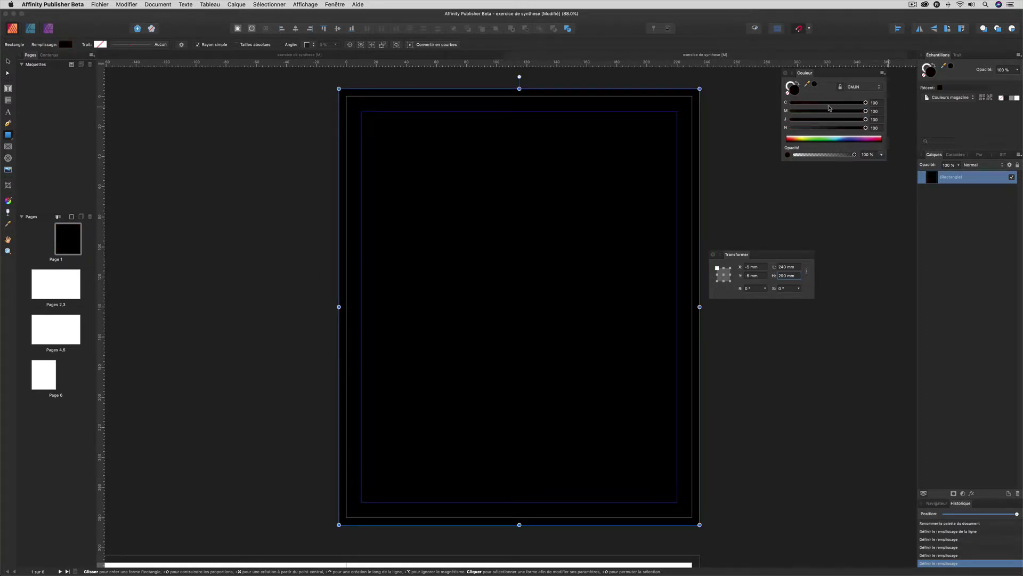
pyautogui.click(883, 74)
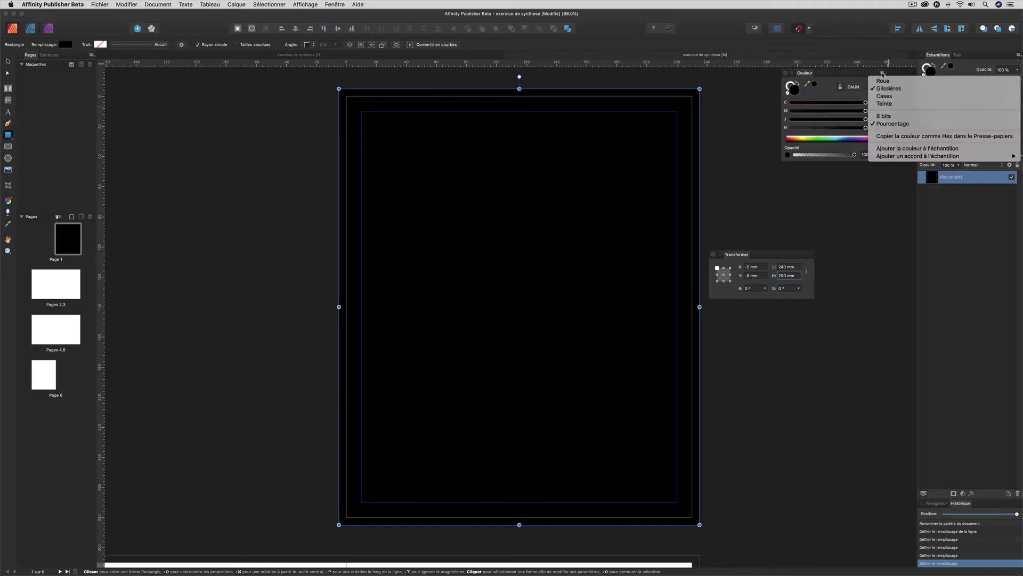
pyautogui.click(889, 149)
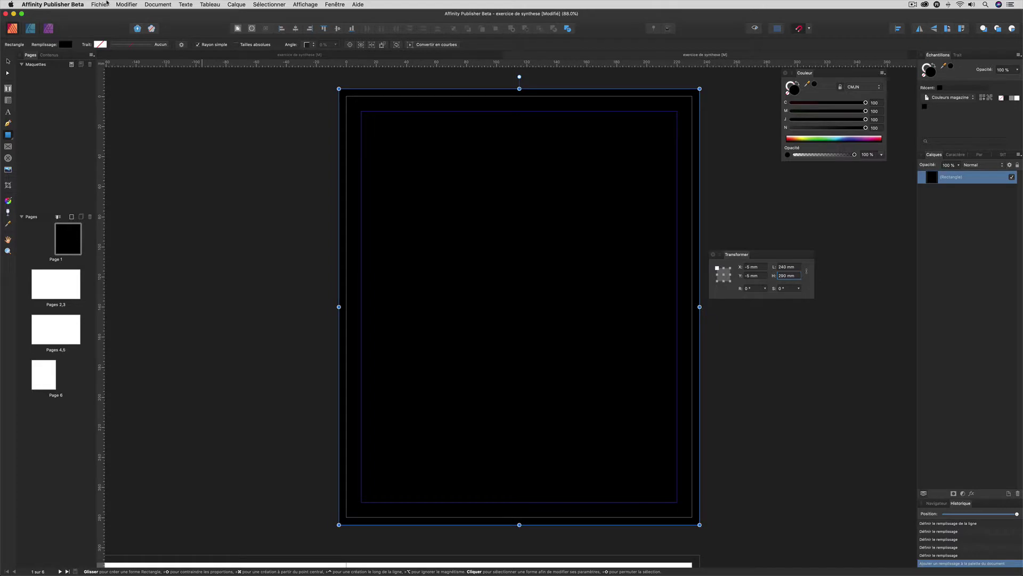
# Place the image Affinity-Publisher-teaser-001-1.jpg from the images-magazine folder on page 1 at its default size.
pyautogui.click(106, 4)
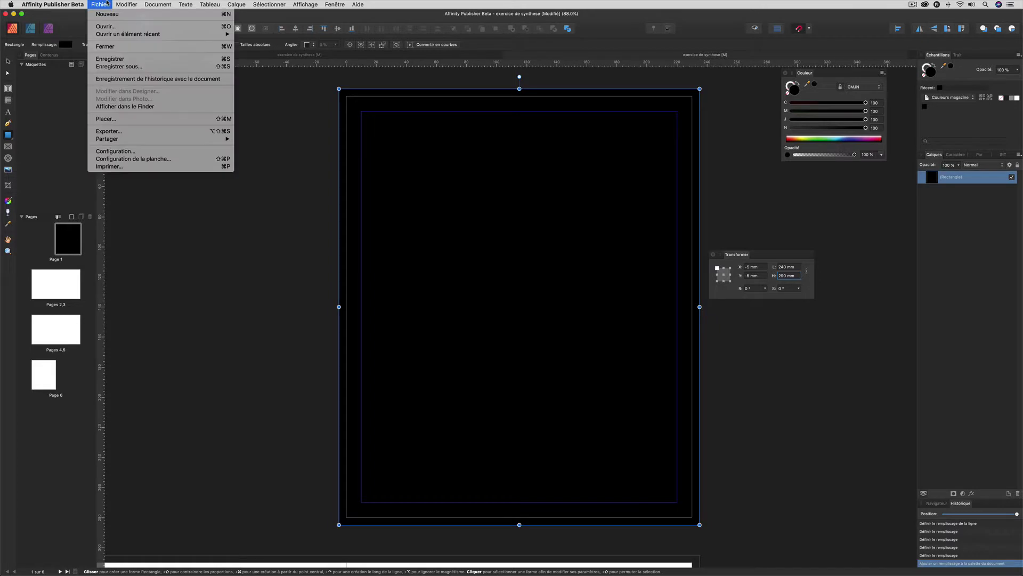
pyautogui.click(128, 120)
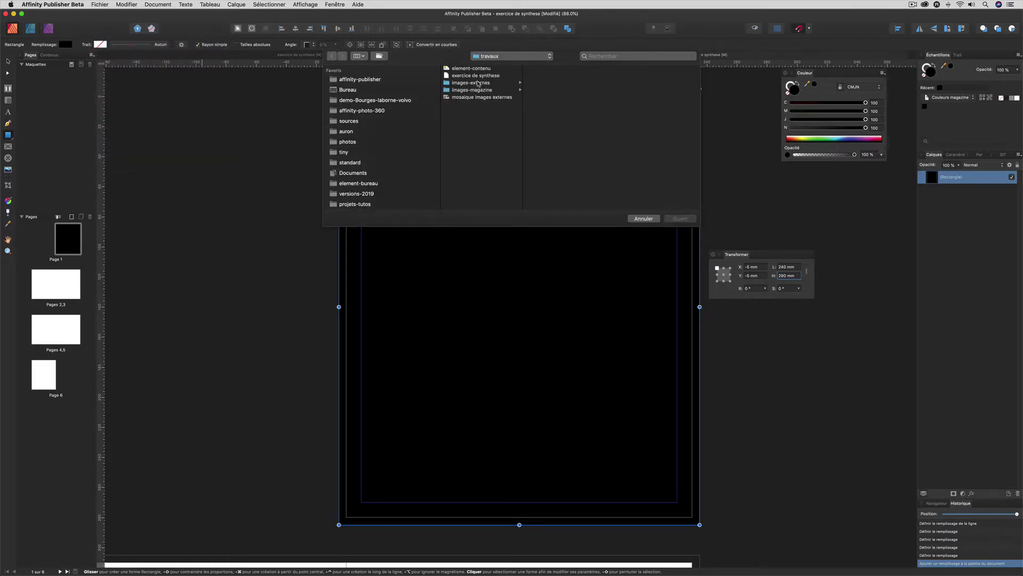
pyautogui.click(478, 90)
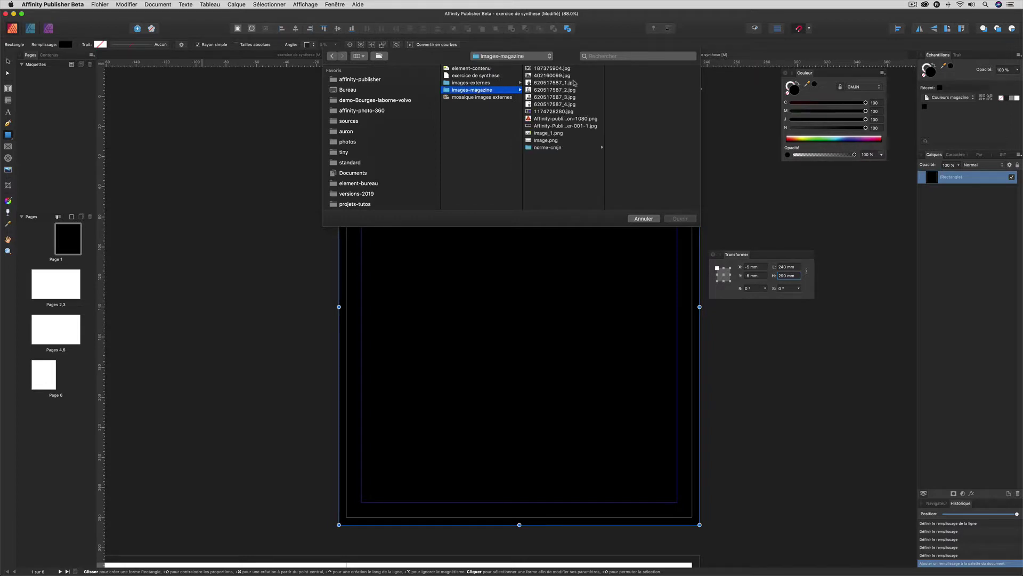
pyautogui.click(557, 126)
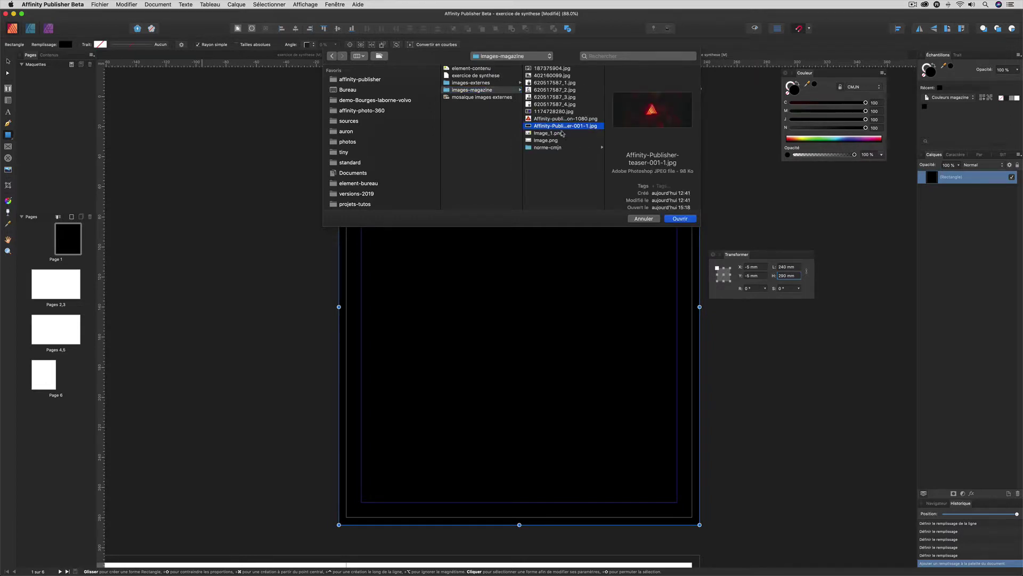
pyautogui.click(680, 219)
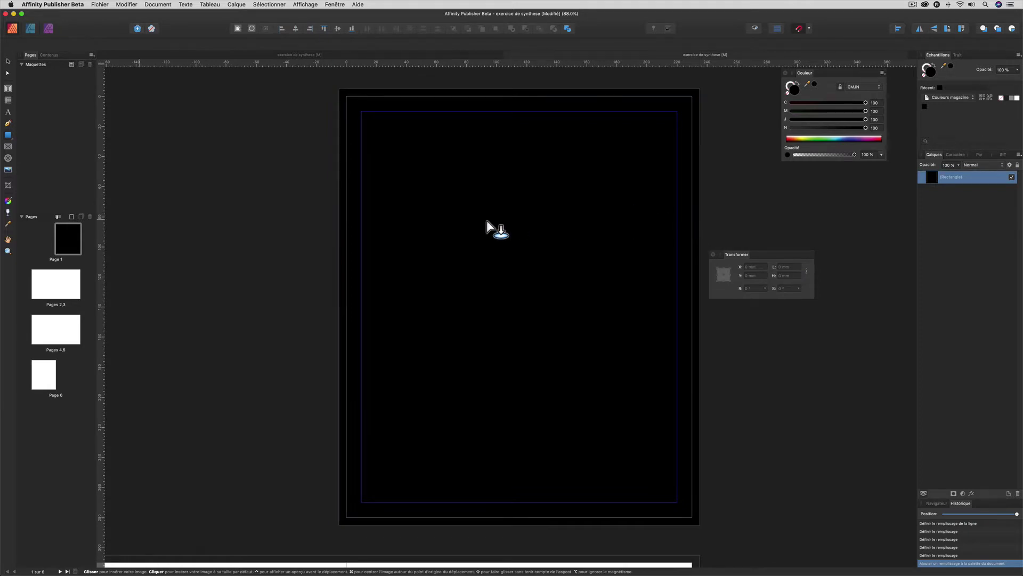
pyautogui.click(454, 215)
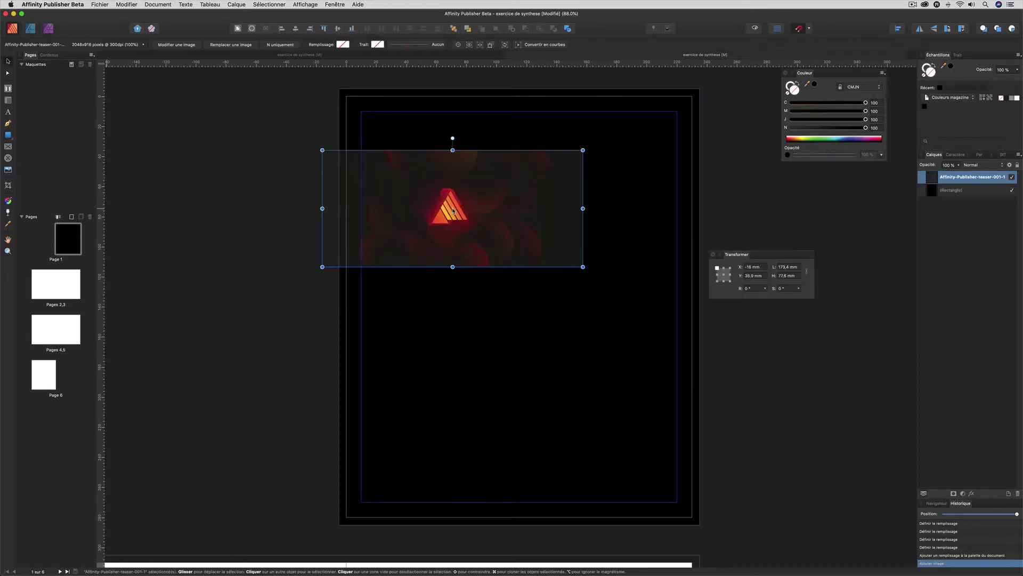
# Centre the placed image on page 1, enlarge it to about 290 mm high to fill the bleed, and check it in preview mode.
pyautogui.moveTo(458, 202); pyautogui.dragTo(520, 301)
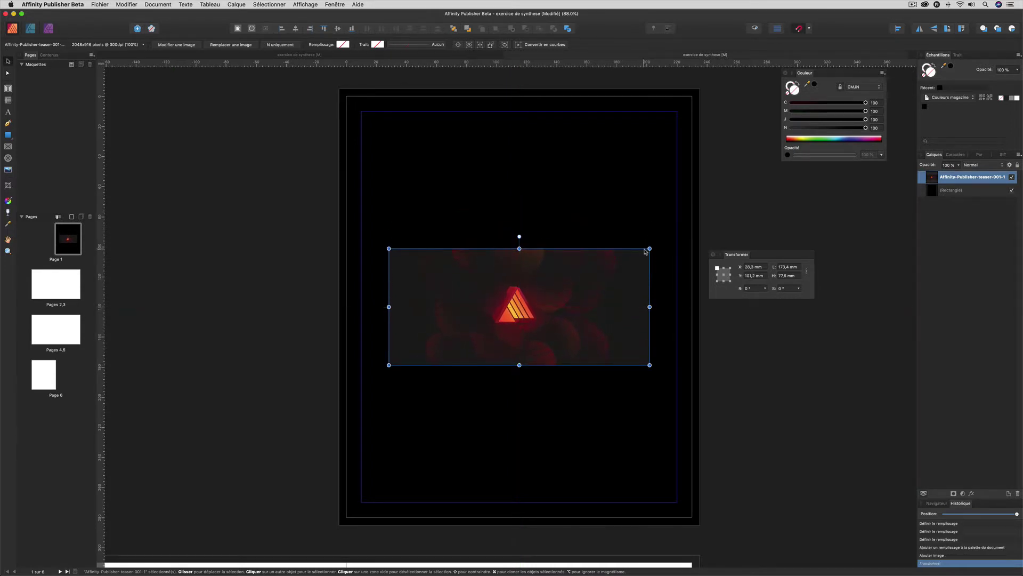
pyautogui.moveTo(650, 249); pyautogui.dragTo(992, 55)
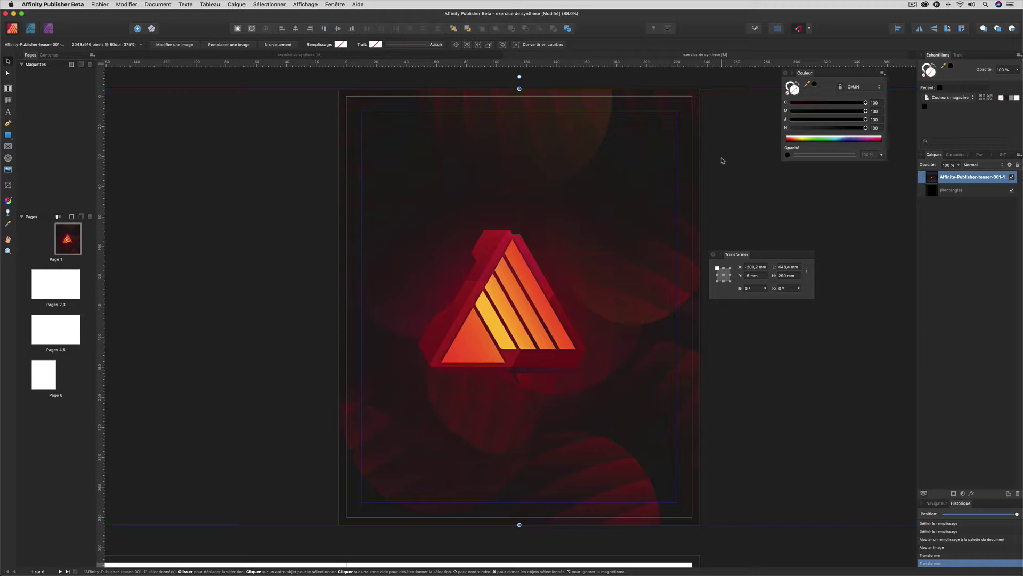
pyautogui.click(752, 31)
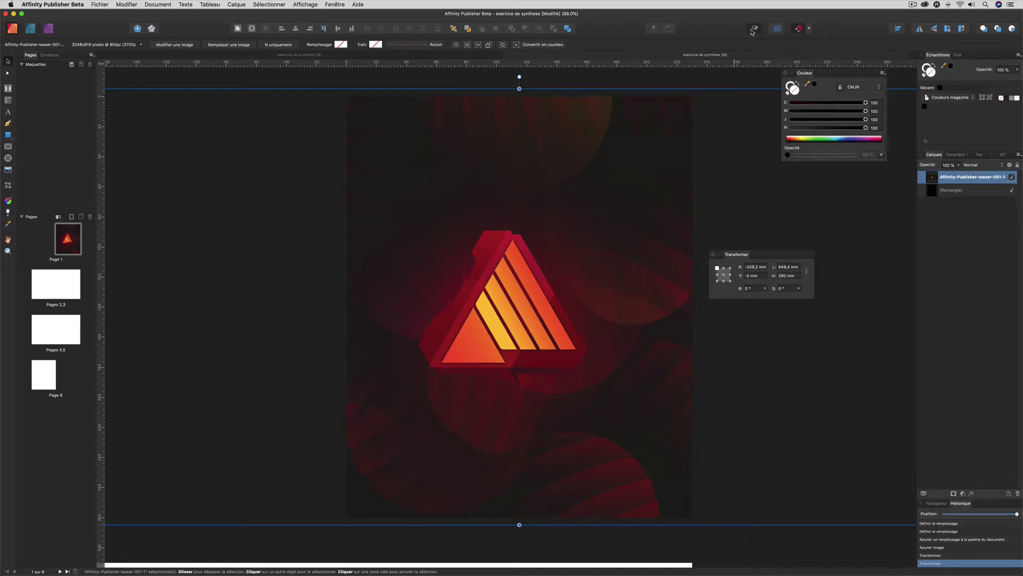
pyautogui.click(753, 32)
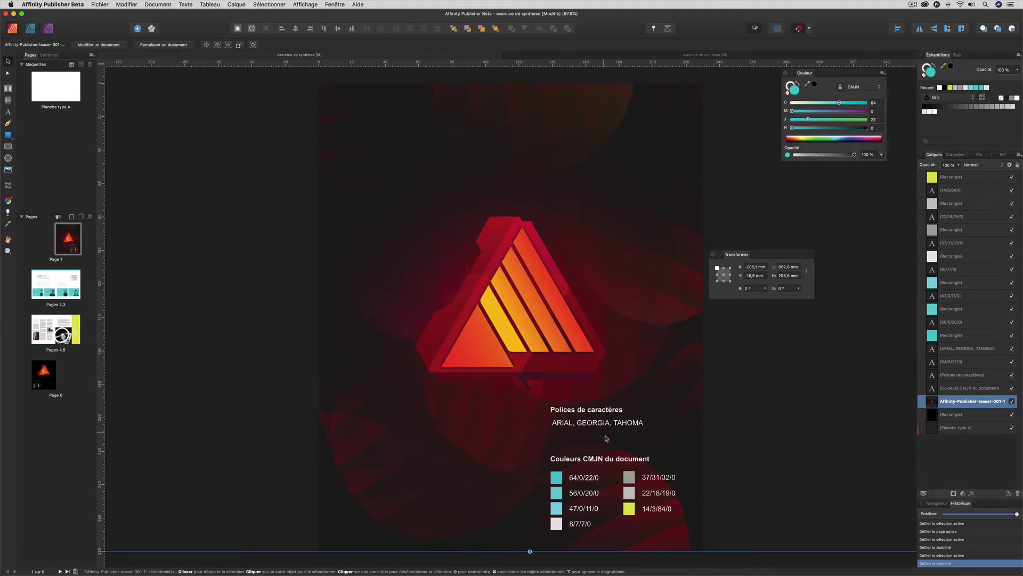
# Examine the reference magazine's pages from the cover down to the back cover, and return to the working document.
pyautogui.scroll(-10, 611, 429)
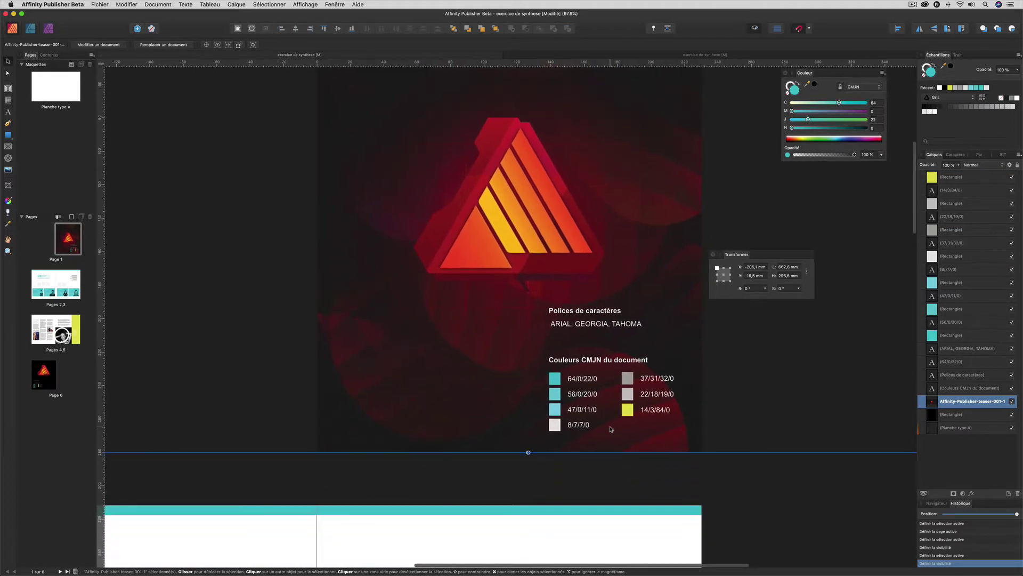
pyautogui.scroll(-20, 611, 429)
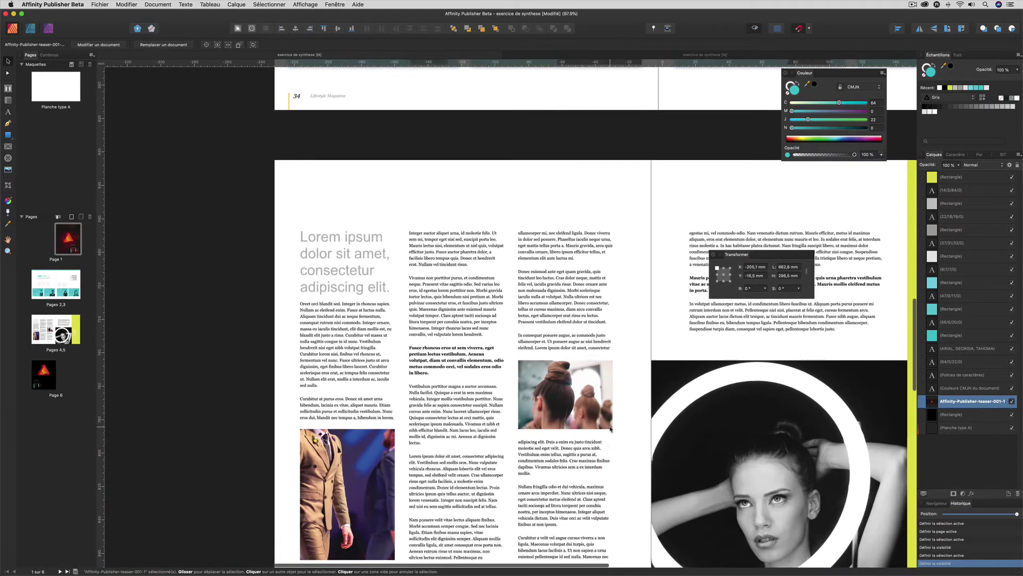
pyautogui.scroll(-15, 610, 429)
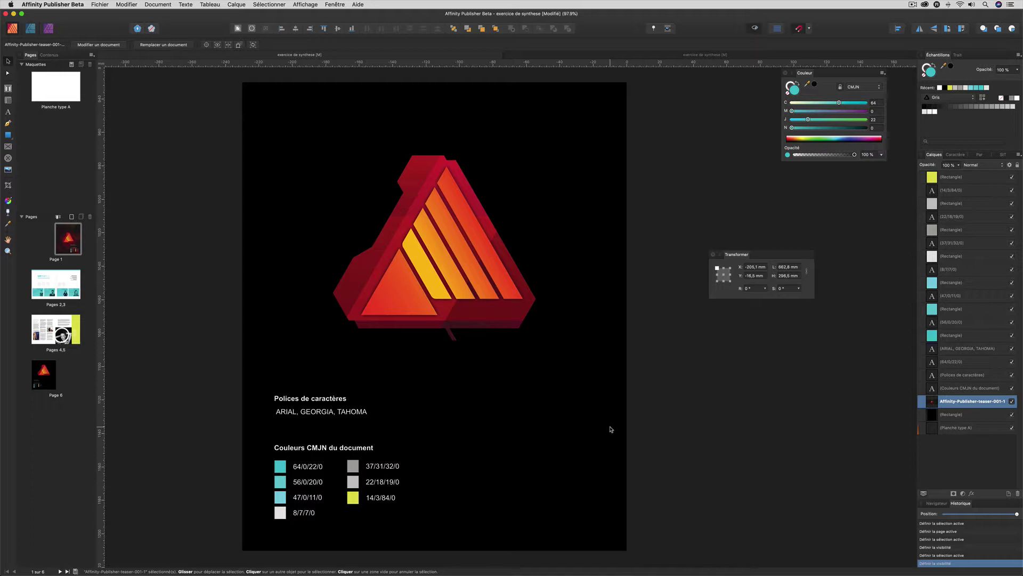
pyautogui.click(687, 56)
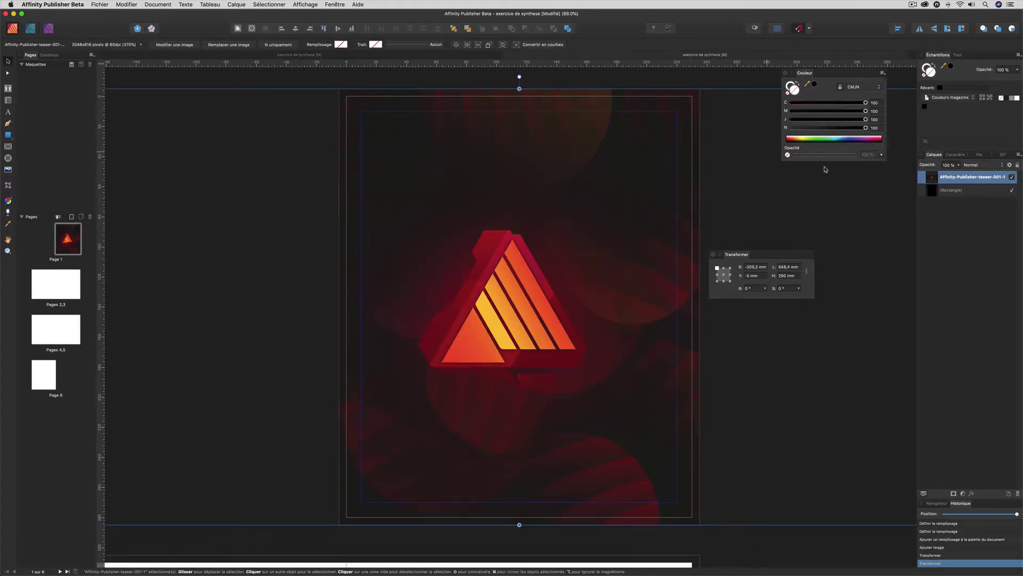
# Copy the black background rectangle from page 1 and paste it onto page 6.
pyautogui.click(933, 191)
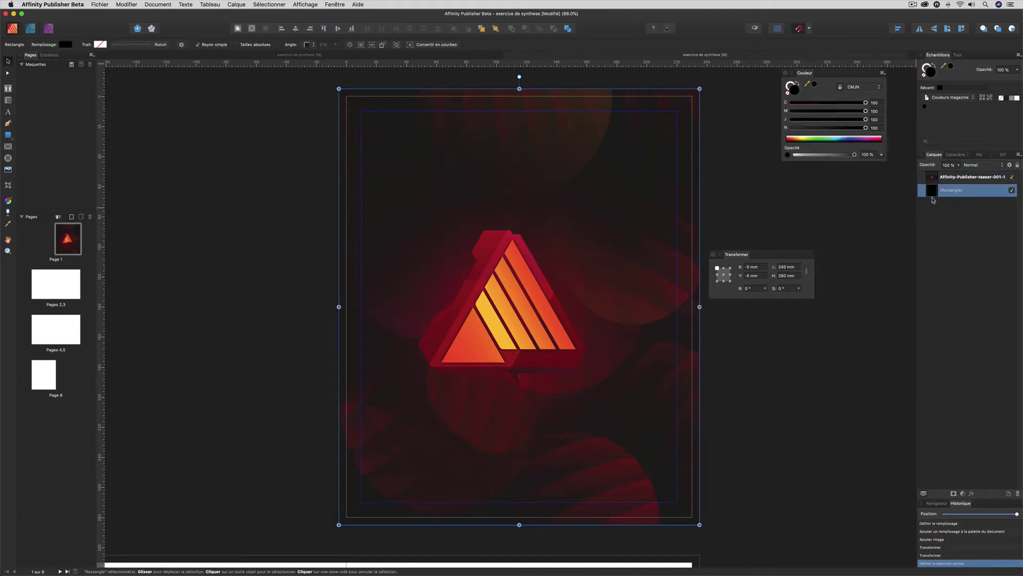
pyautogui.click(127, 4)
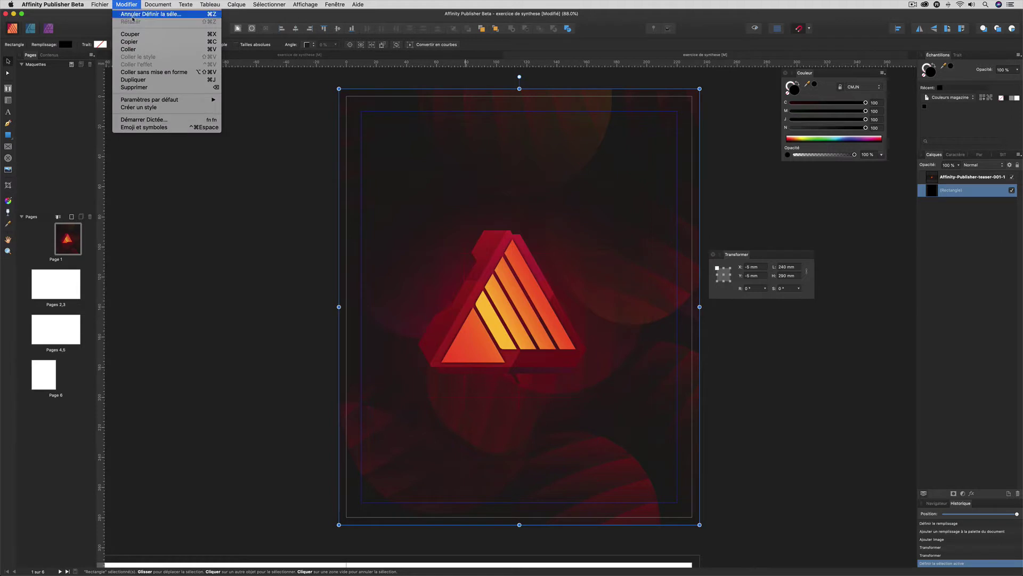
pyautogui.click(373, 291)
pyautogui.scroll(-20, 372, 290)
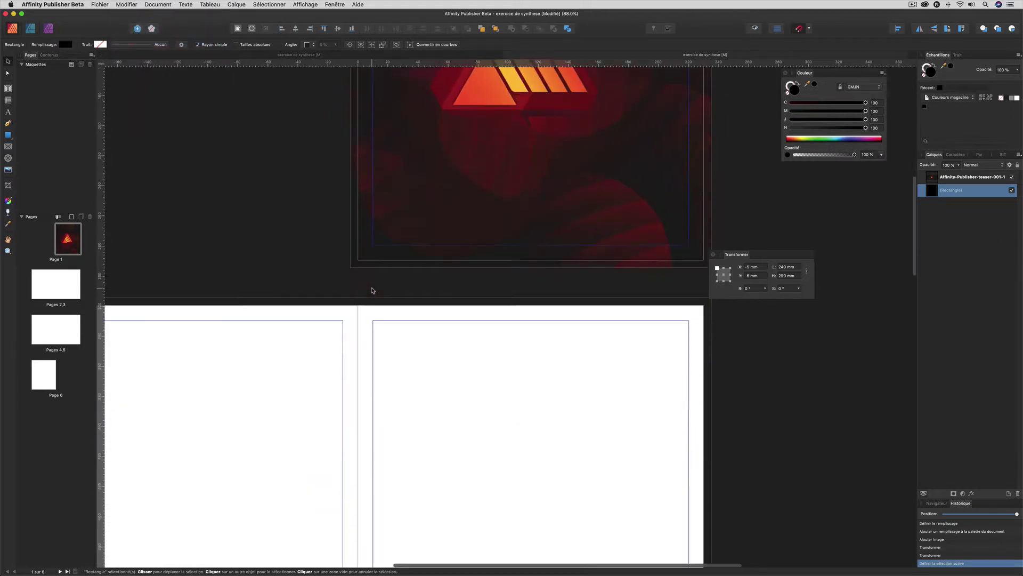
pyautogui.hscroll(-4, 372, 290)
pyautogui.scroll(-5, 372, 291)
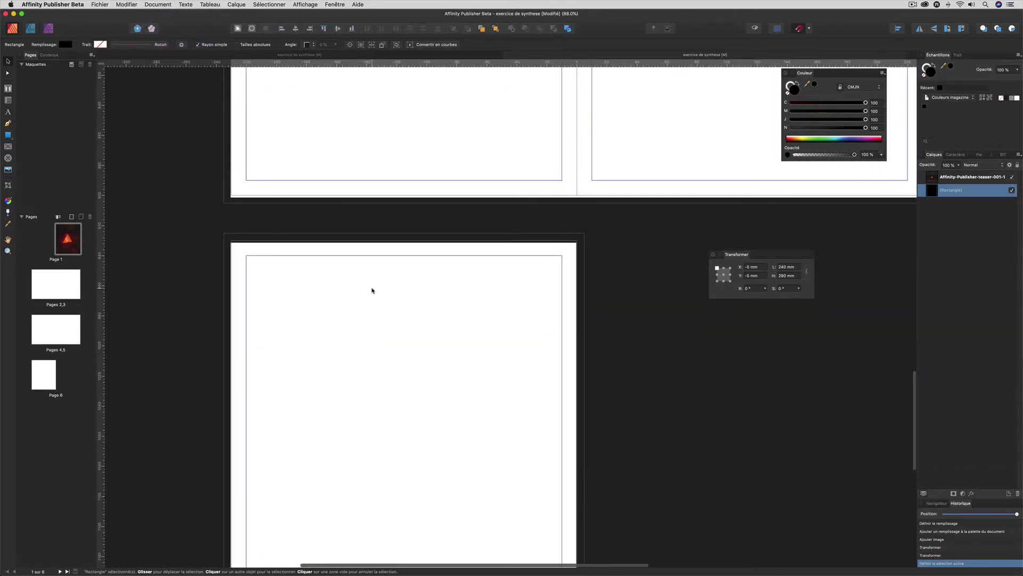
pyautogui.click(372, 288)
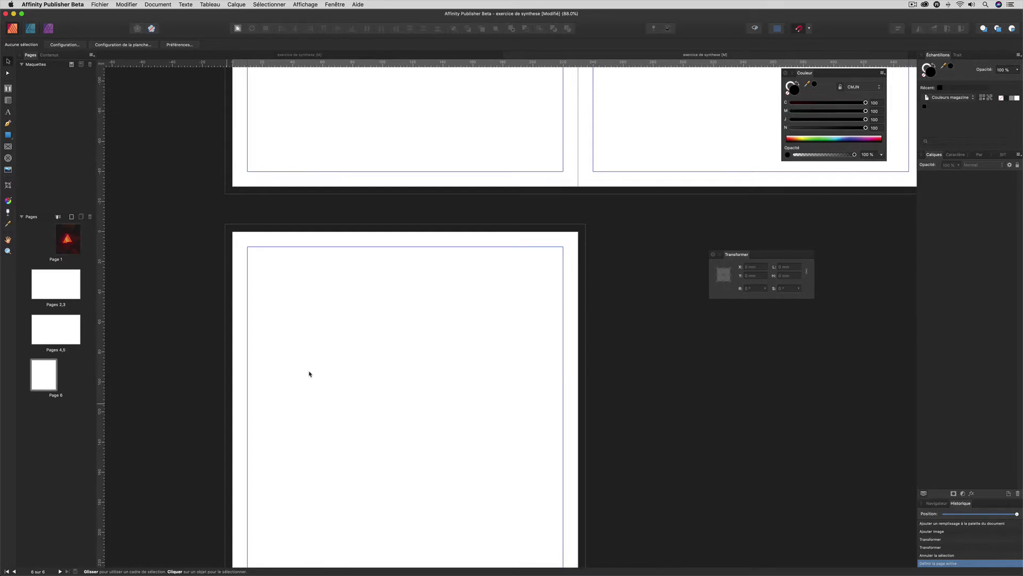
pyautogui.click(140, 5)
pyautogui.click(133, 49)
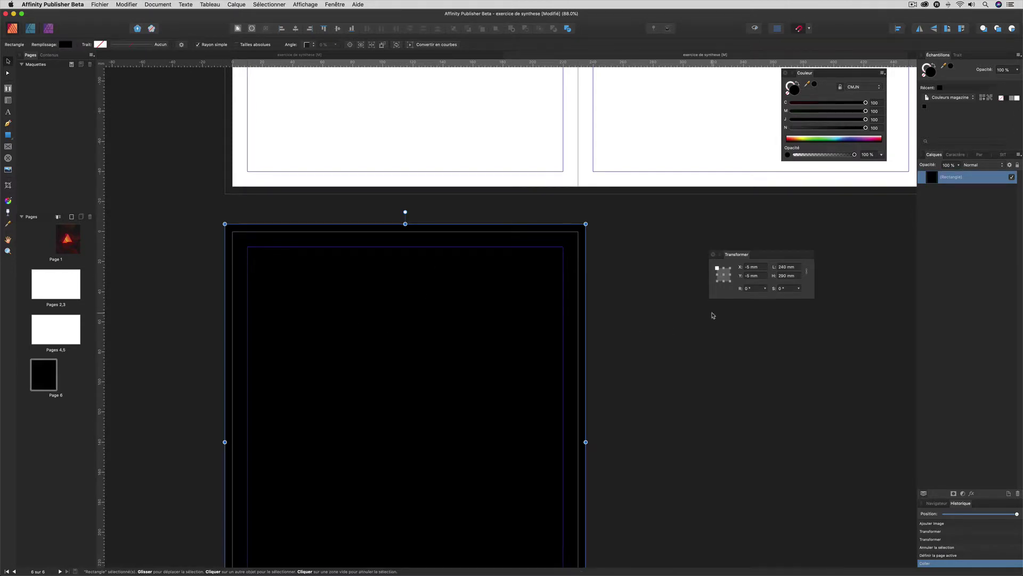
# Place Affinity-publisher-icon-1080.png from the images-magazine folder on page 6 at about 90 mm square.
pyautogui.moveTo(750, 254); pyautogui.dragTo(679, 253)
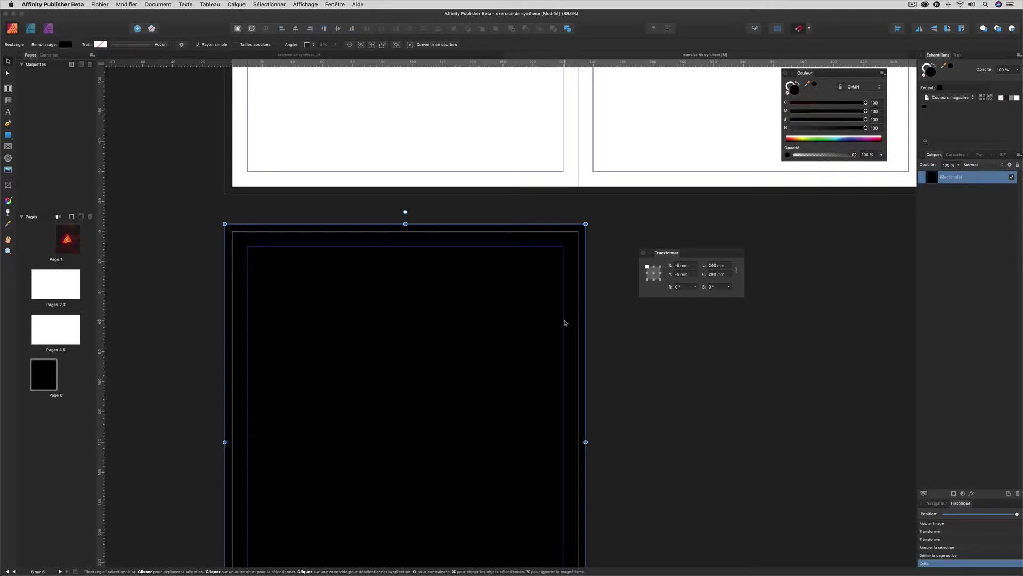
pyautogui.click(100, 5)
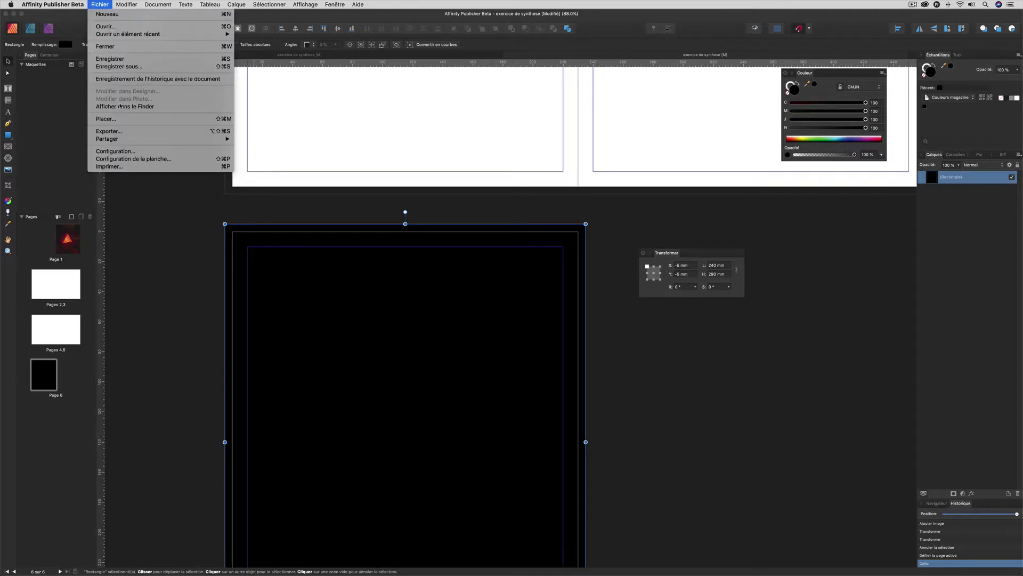
pyautogui.click(122, 120)
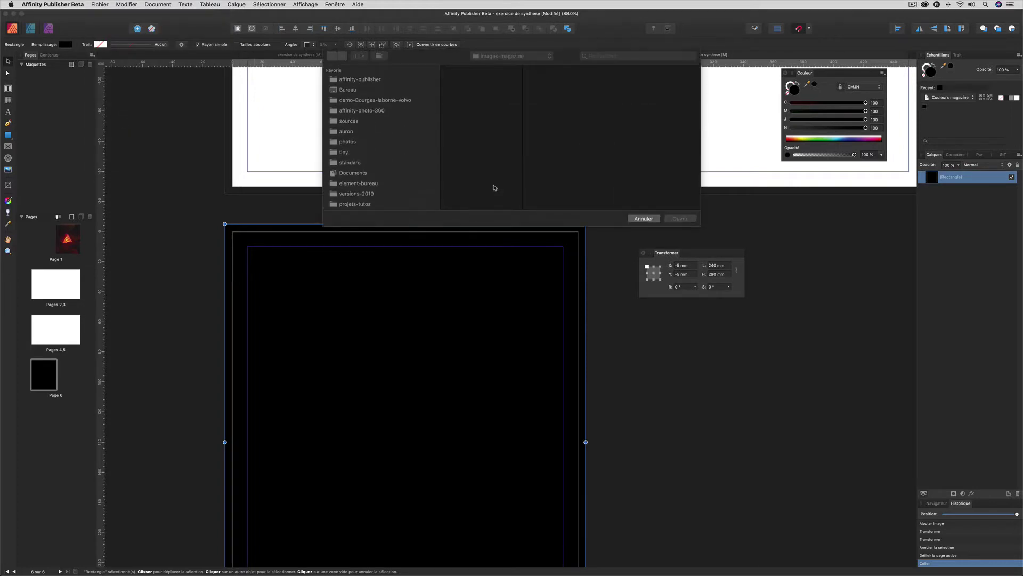
pyautogui.click(473, 119)
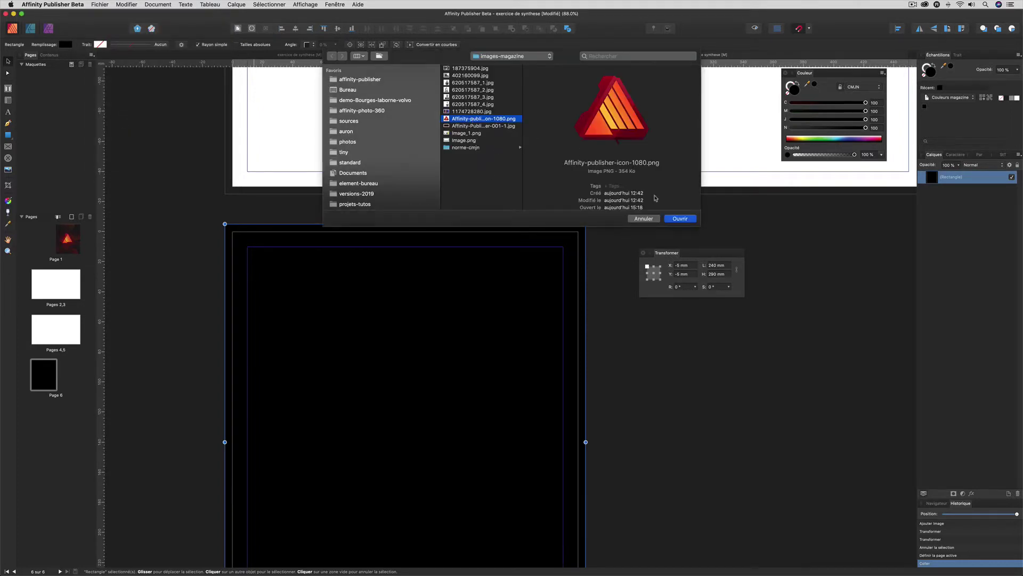
pyautogui.click(681, 219)
pyautogui.scroll(-3, 494, 372)
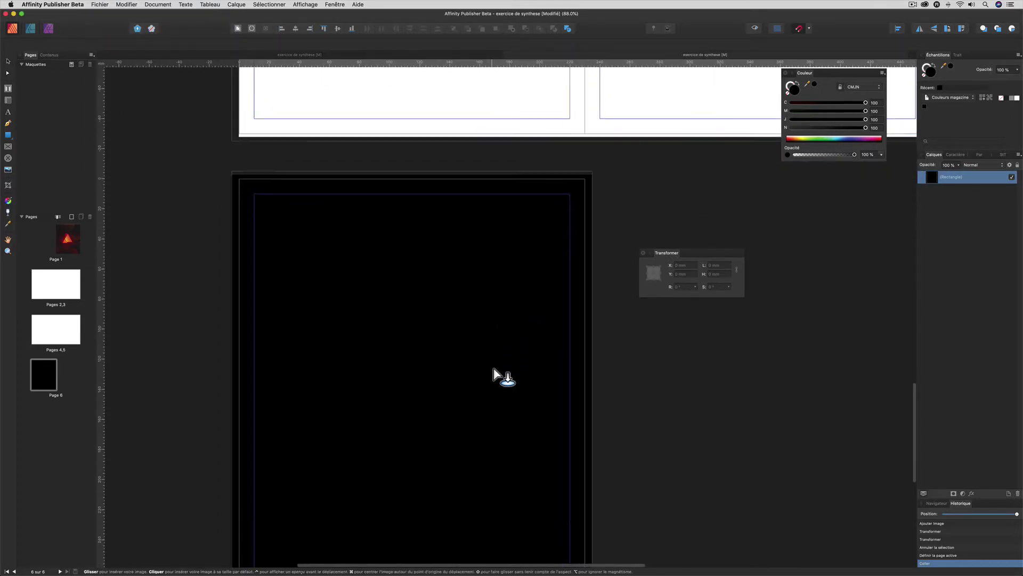
pyautogui.moveTo(360, 288); pyautogui.dragTo(495, 416)
# Centre the icon image on page 6 and enlarge it to about 106 mm square.
pyautogui.scroll(-3, 498, 414)
pyautogui.moveTo(458, 301); pyautogui.dragTo(443, 320)
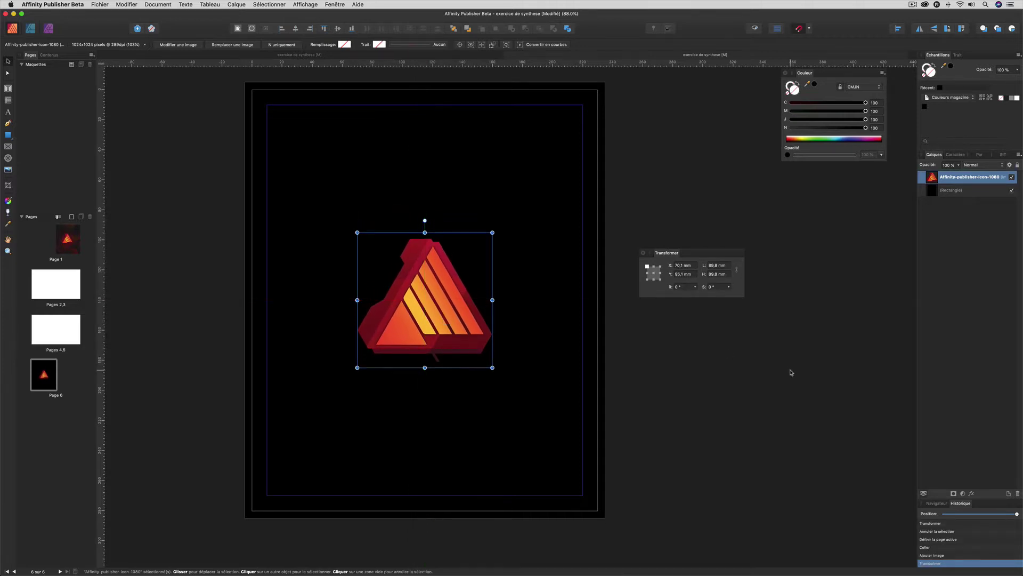
pyautogui.moveTo(492, 232); pyautogui.dragTo(505, 219)
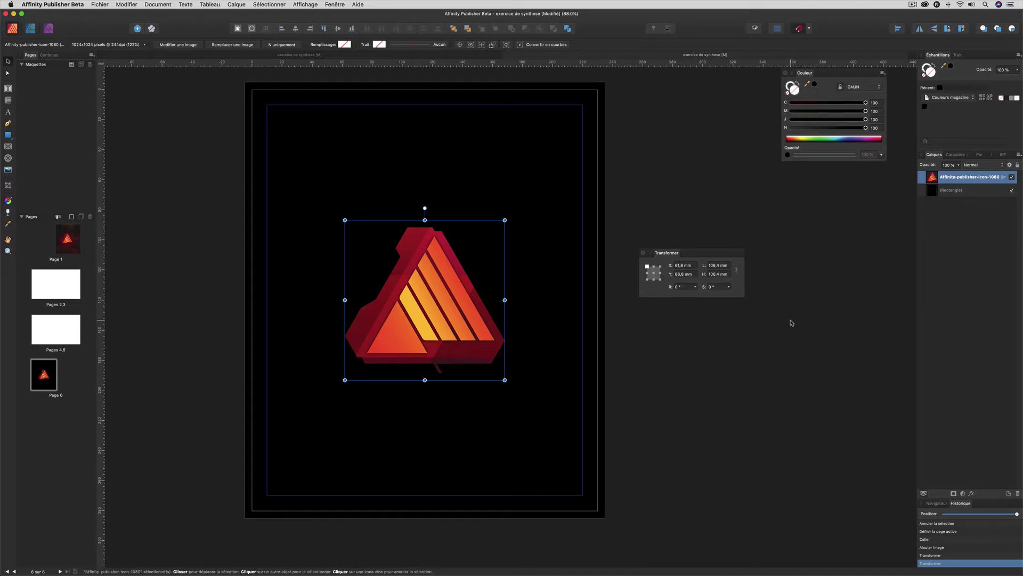
pyautogui.scroll(10, 792, 323)
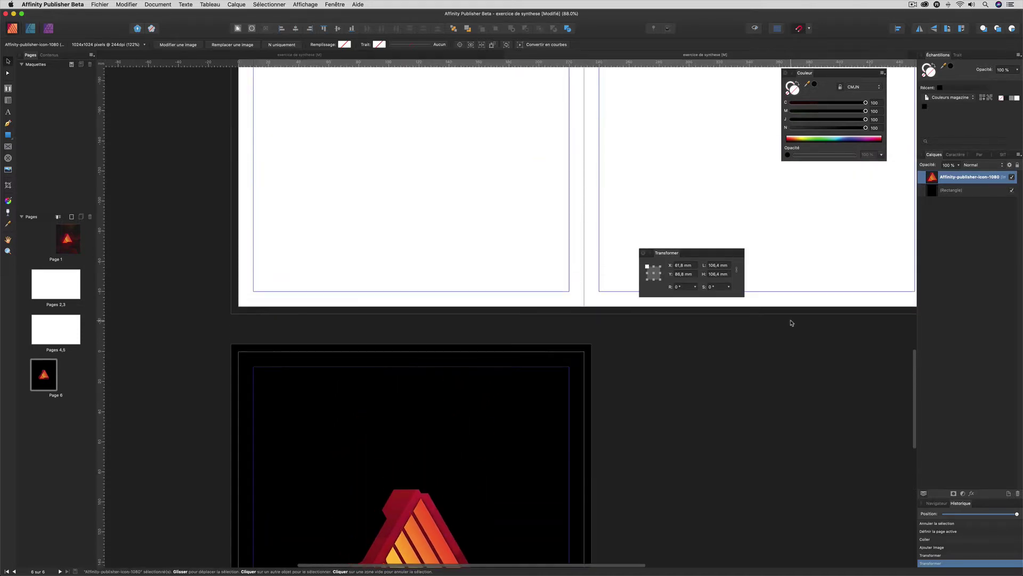
pyautogui.scroll(-10, 792, 323)
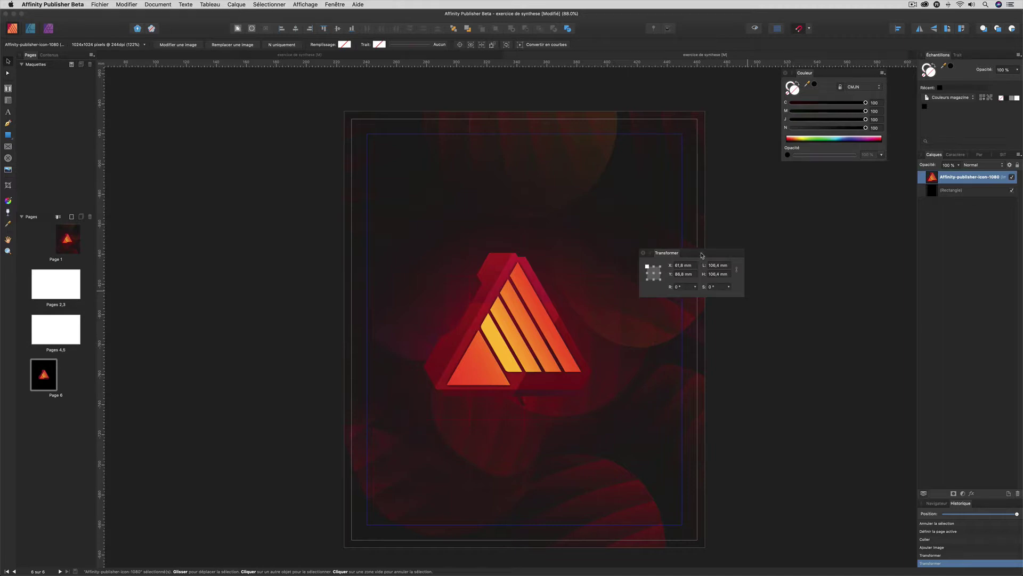
# In the reference document, select the 64/0/22/0 turquoise square on the back cover and add a new document palette.
pyautogui.moveTo(699, 255); pyautogui.dragTo(787, 225)
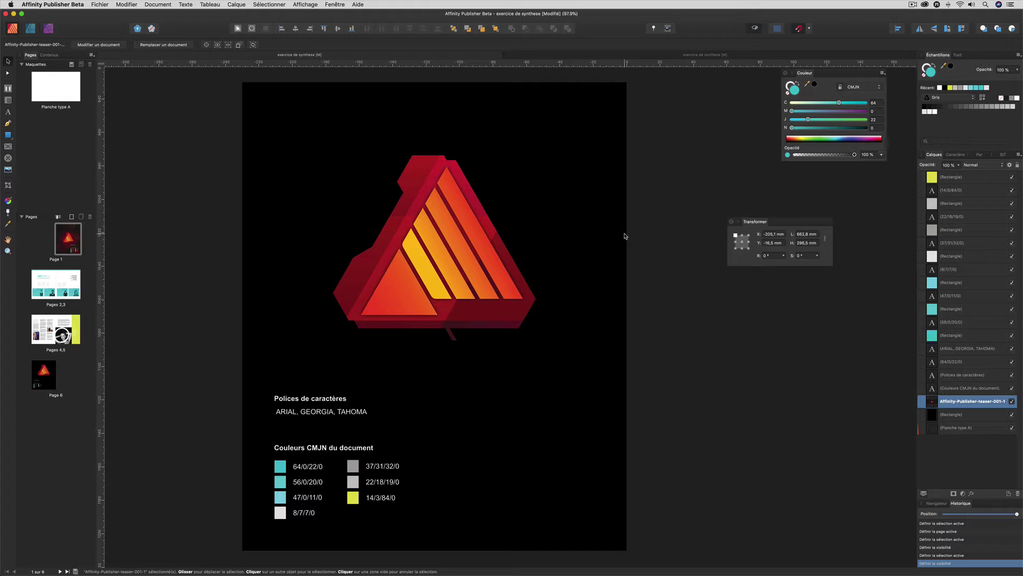
pyautogui.scroll(-3, 625, 236)
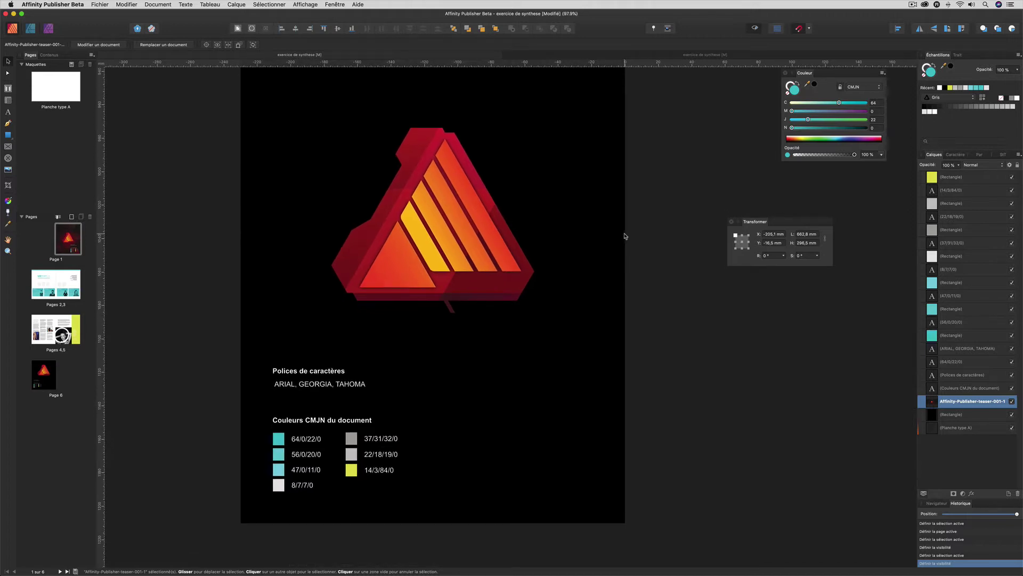
pyautogui.scroll(-5, 423, 421)
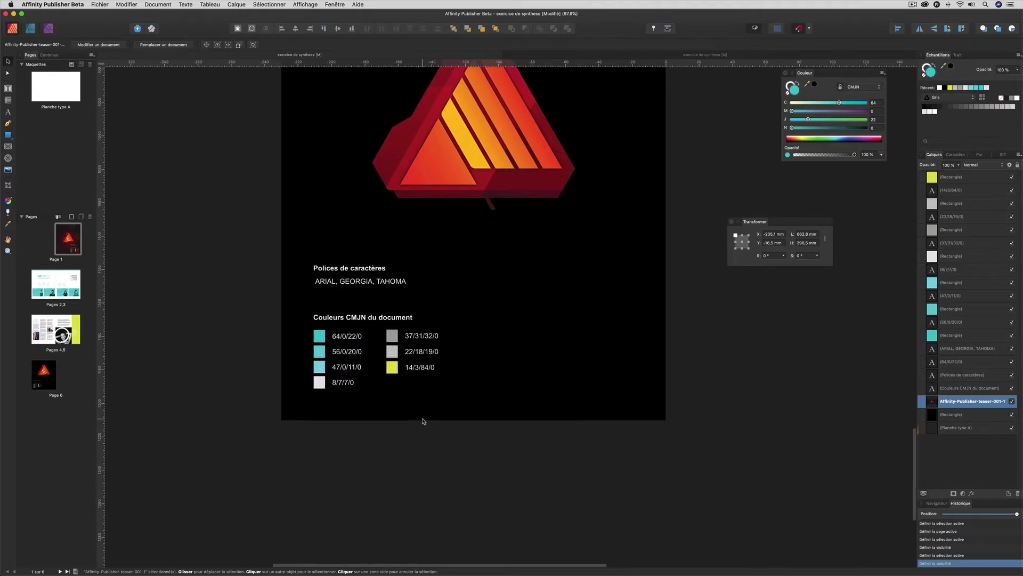
pyautogui.click(322, 337)
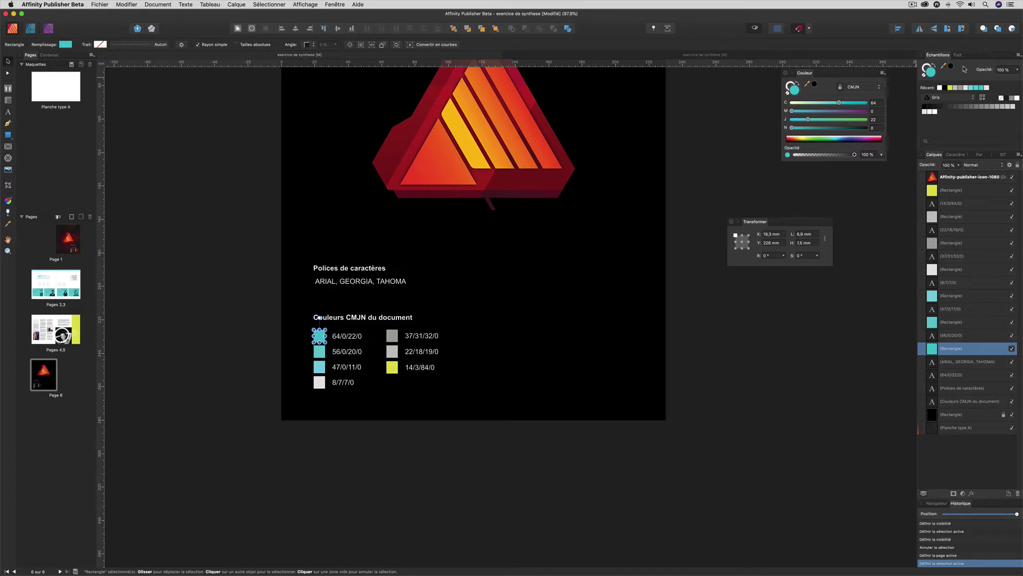
pyautogui.click(1019, 55)
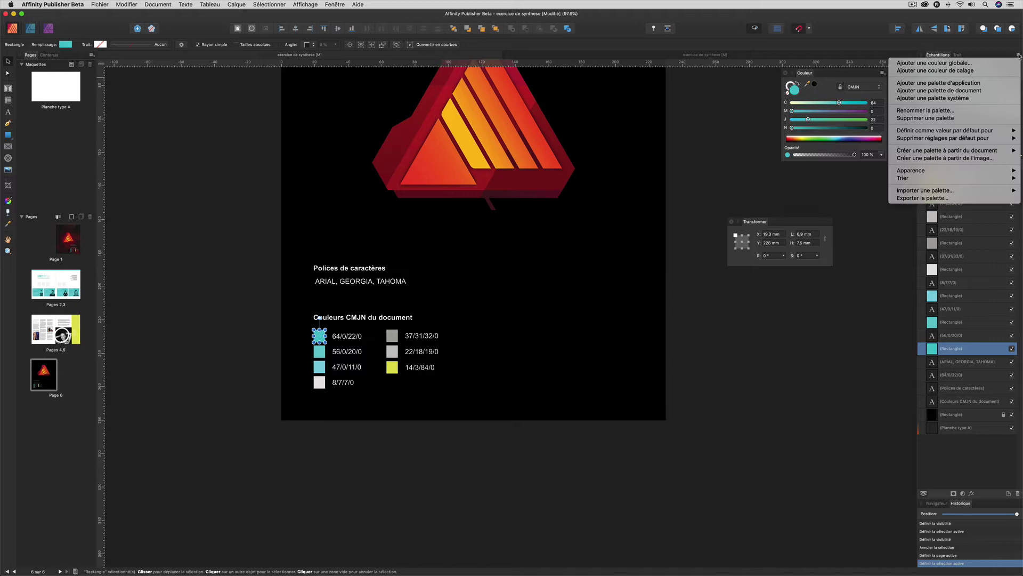
pyautogui.click(930, 91)
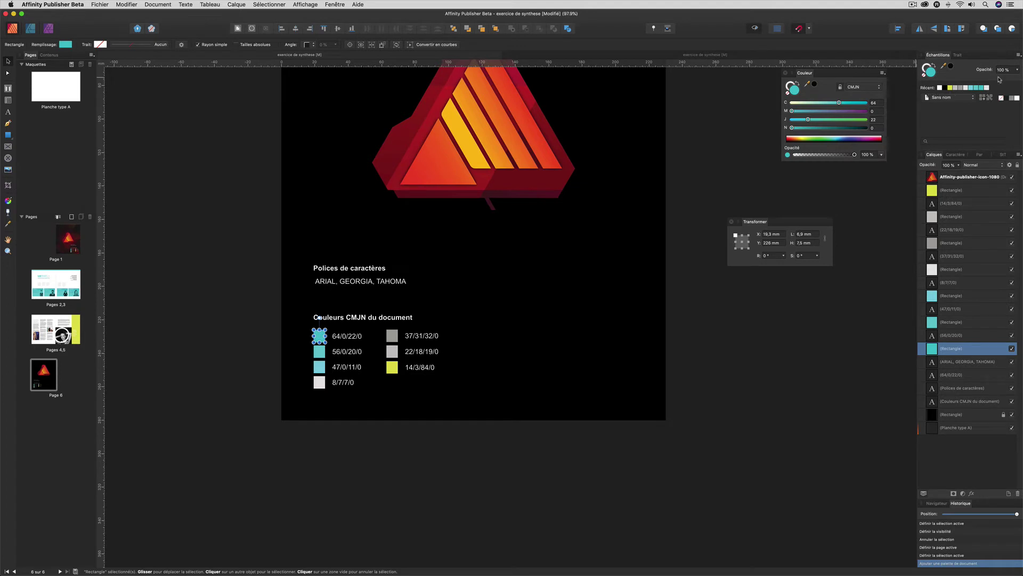
# Rename the new document palette "couleur modele mag".
pyautogui.click(1018, 54)
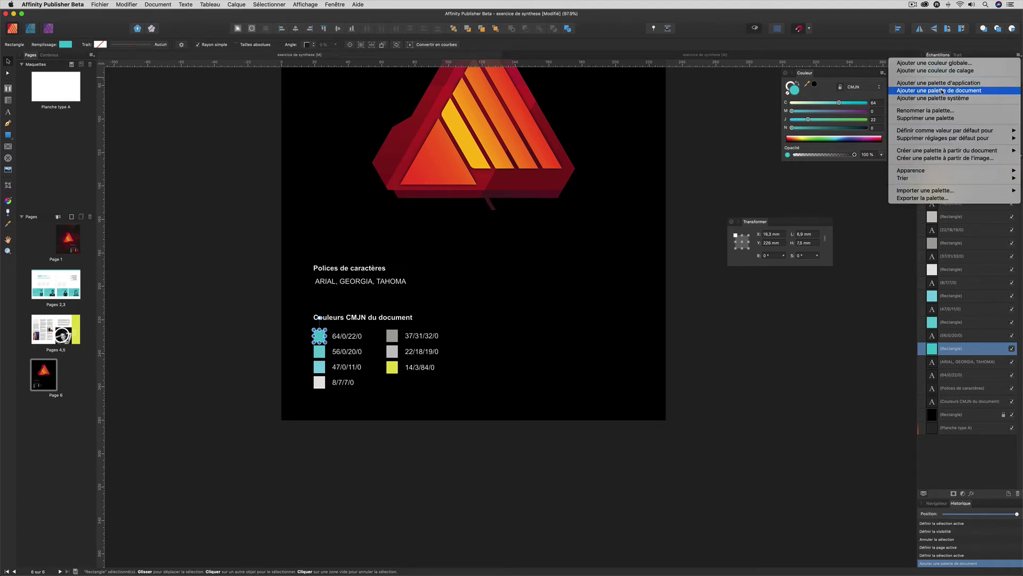
pyautogui.click(931, 110)
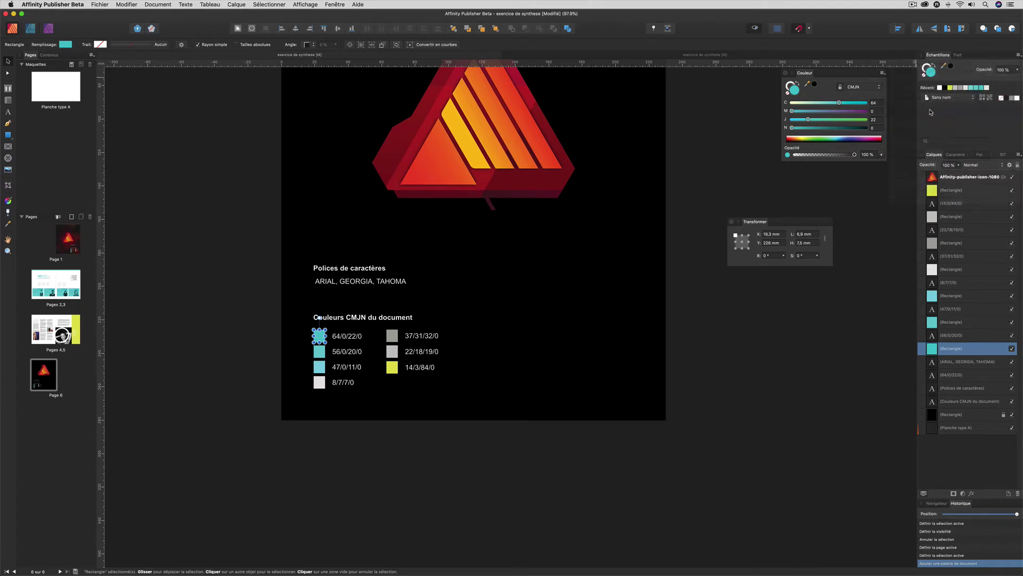
pyautogui.write('couleur mode')
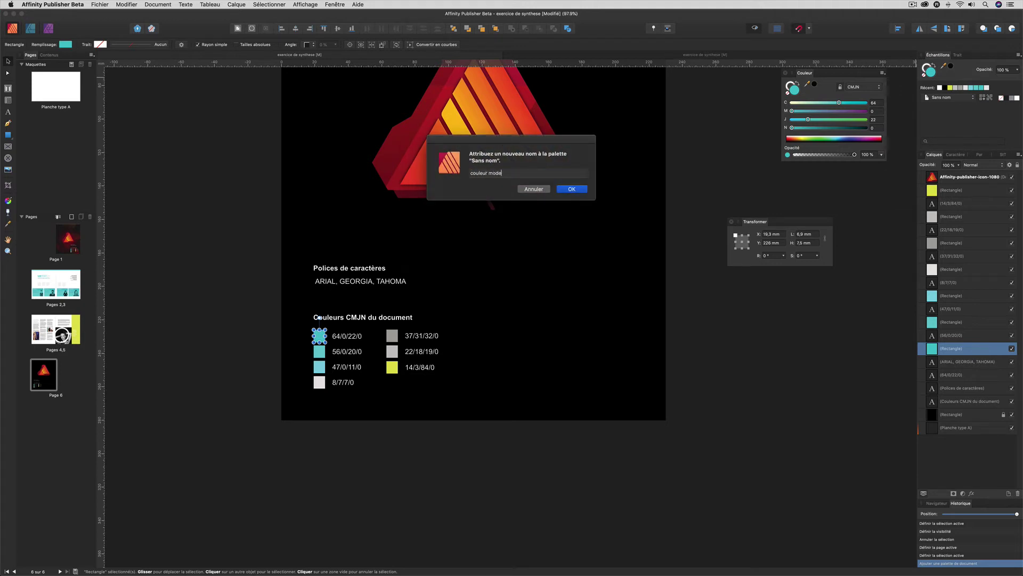
pyautogui.write('le ma')
pyautogui.press('Return')
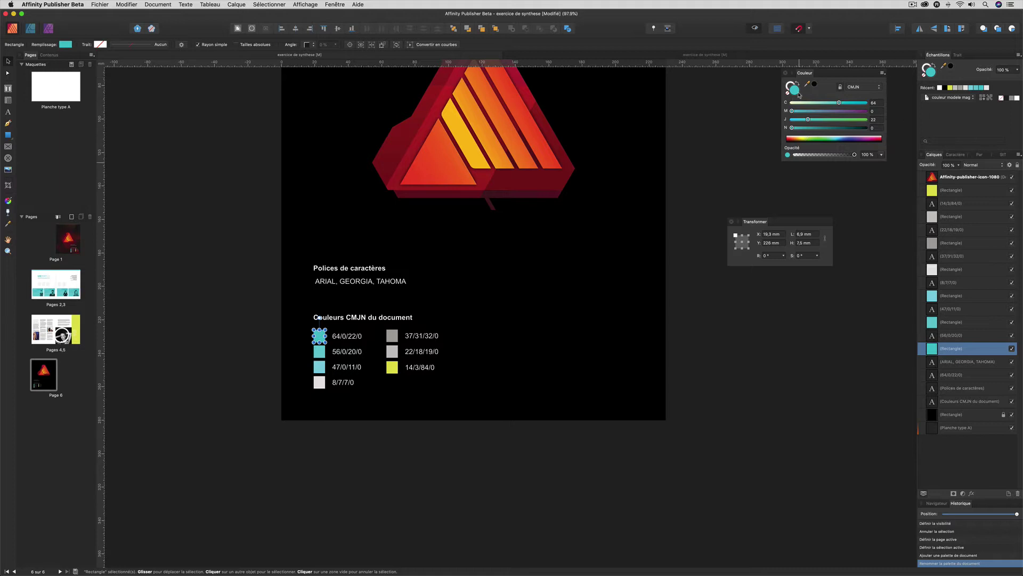
# Add the turquoise fills 64/0/22/0 and 56/0/20/0 from the back cover squares to the "couleur modele mag" palette.
pyautogui.click(883, 74)
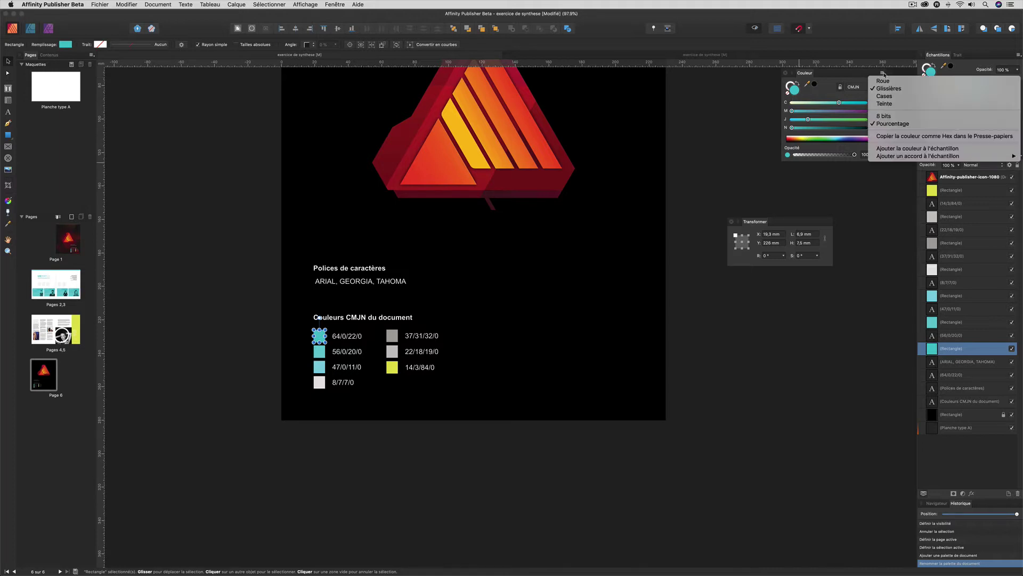
pyautogui.click(893, 149)
pyautogui.click(322, 352)
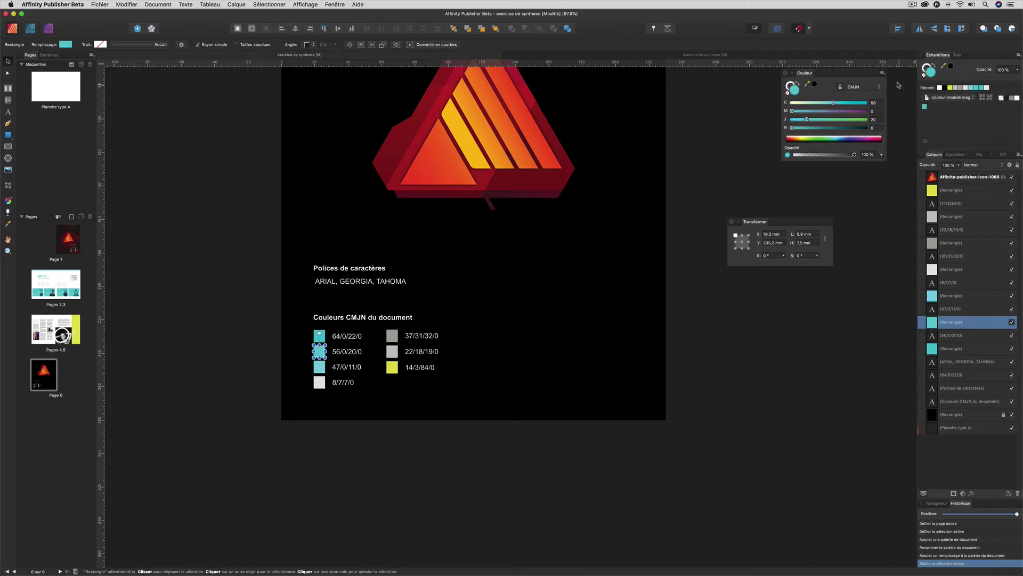
pyautogui.click(883, 74)
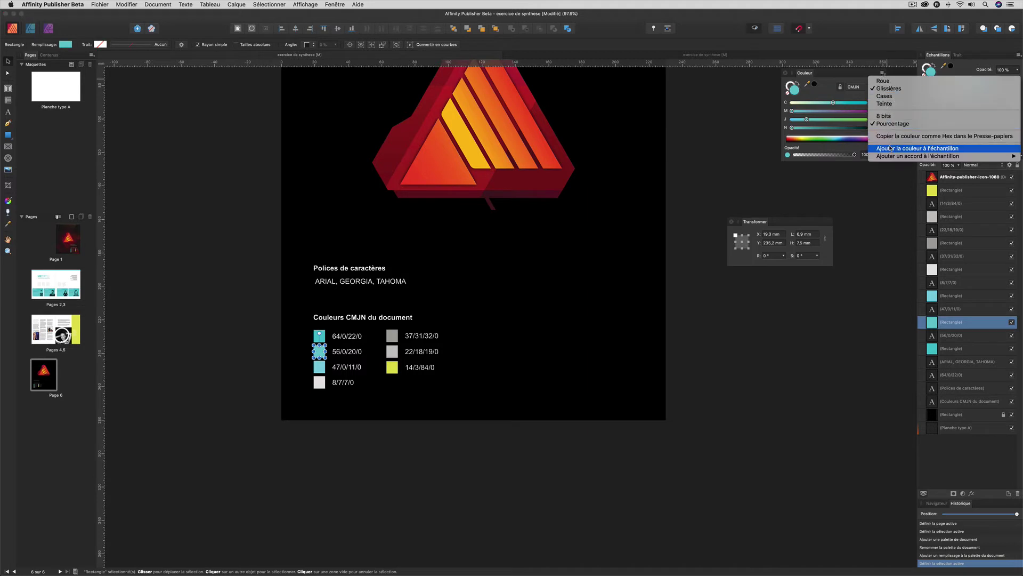
pyautogui.click(891, 150)
# Add the light blue 47/0/11/0 and off-white 8/7/7/0 square fills to the palette.
pyautogui.click(320, 366)
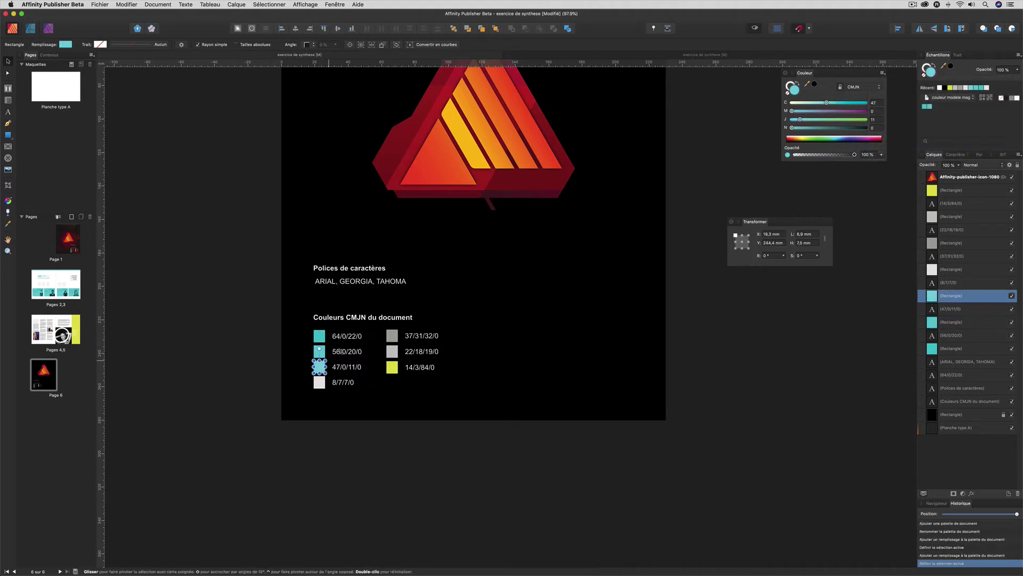
pyautogui.click(883, 74)
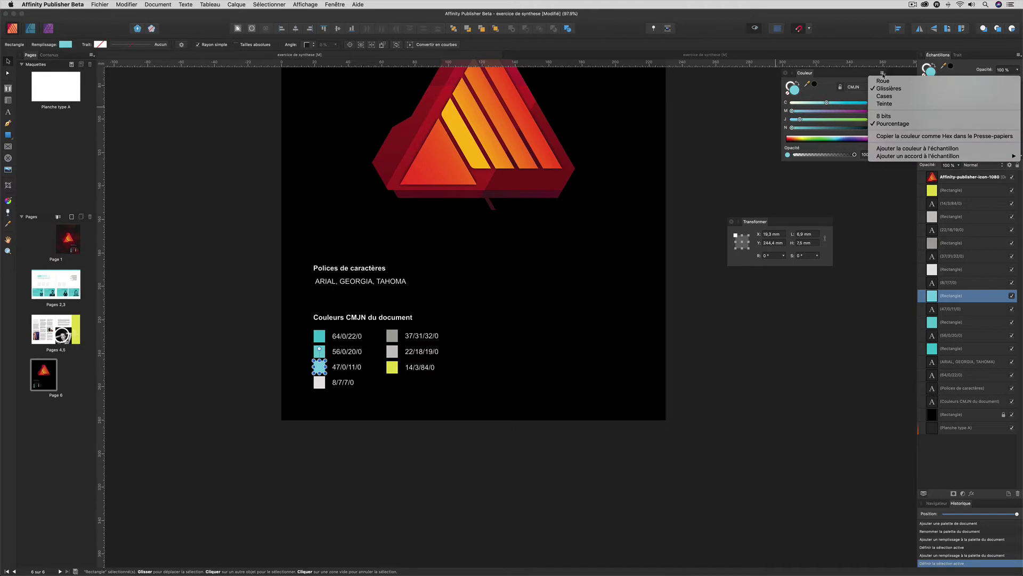
pyautogui.click(895, 148)
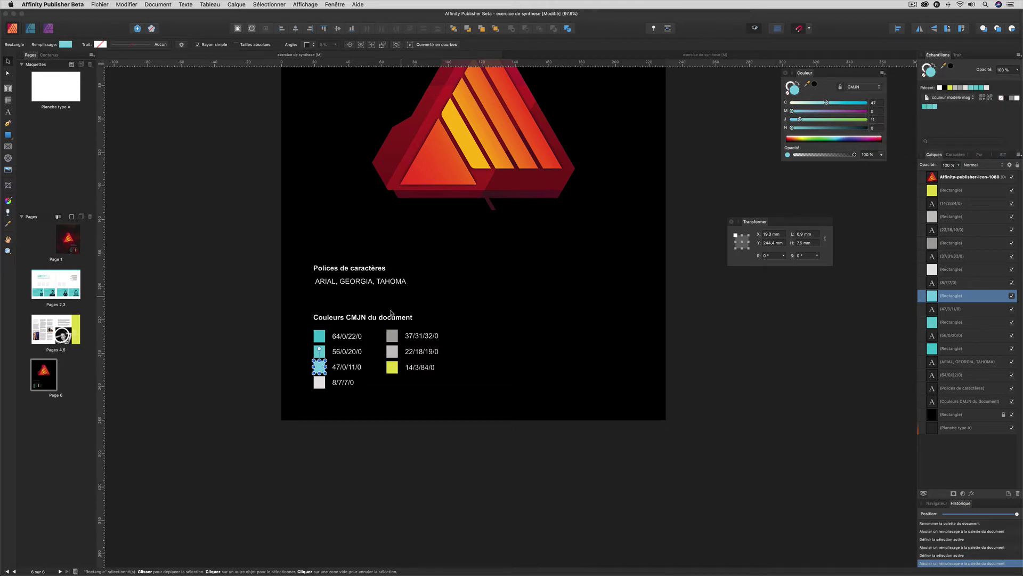
pyautogui.click(322, 381)
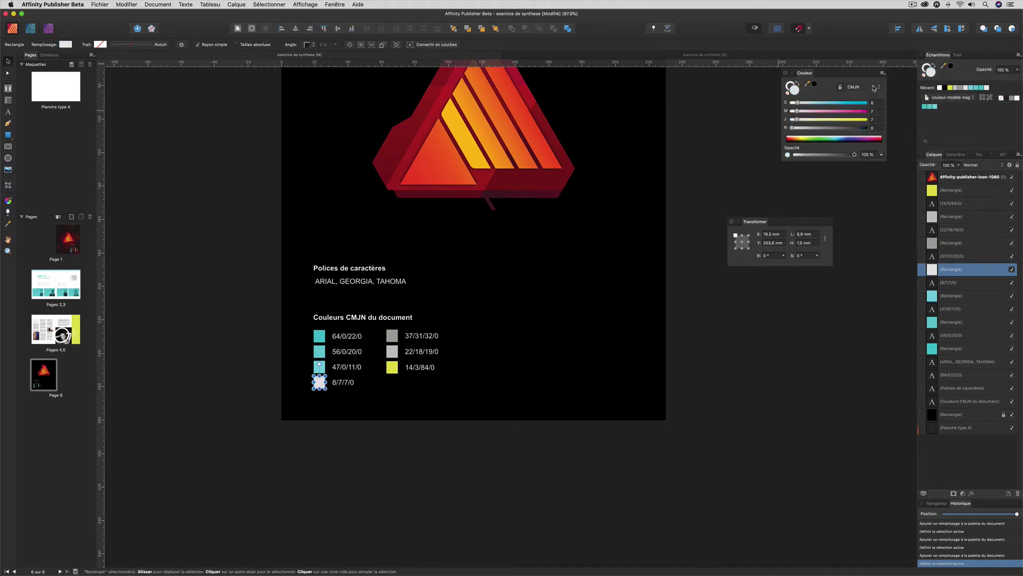
pyautogui.click(883, 74)
pyautogui.click(892, 149)
# Add the two grey square fills, 37/31/32/0 and 22/18/19/0, to the palette.
pyautogui.click(392, 335)
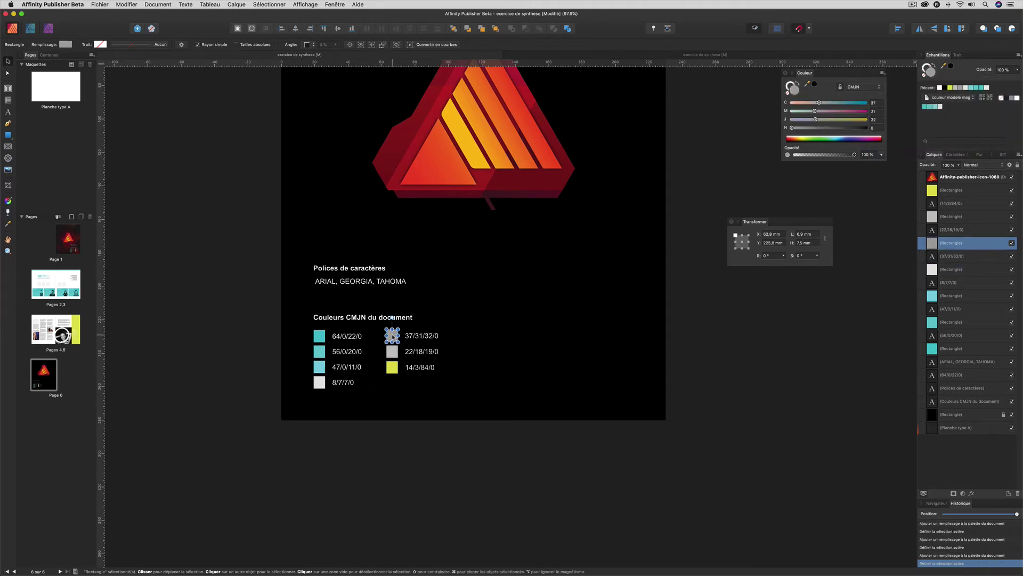
pyautogui.click(883, 73)
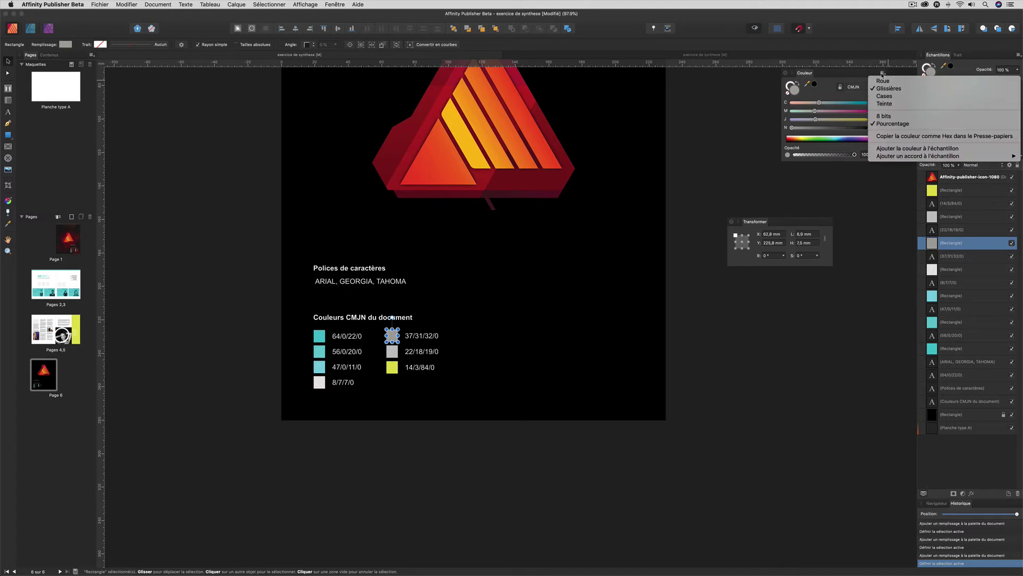
pyautogui.click(887, 149)
pyautogui.press('Tab')
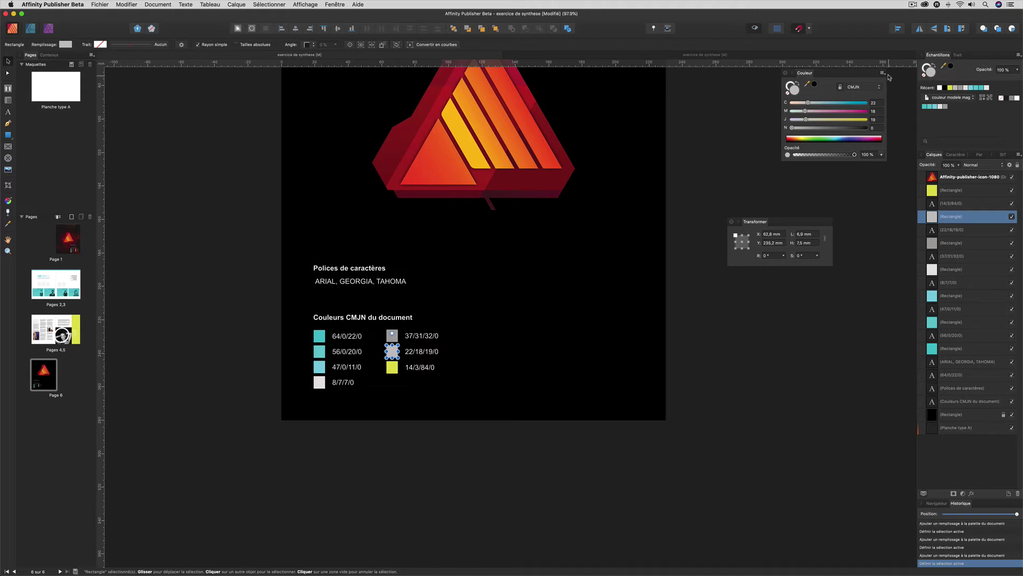
pyautogui.click(883, 74)
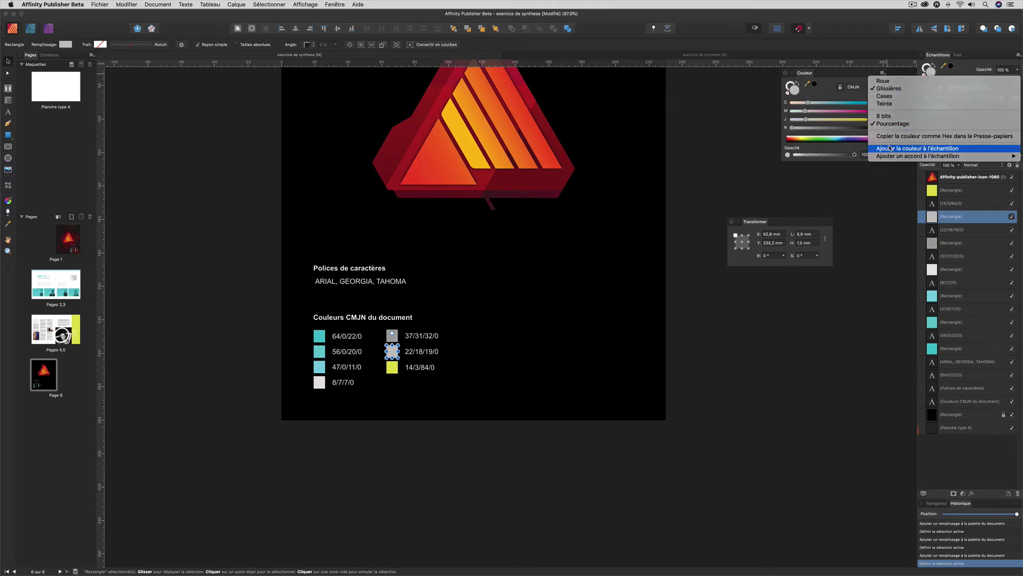
pyautogui.click(906, 149)
# Add the yellow 14/3/84/0 square's fill to the palette.
pyautogui.click(389, 371)
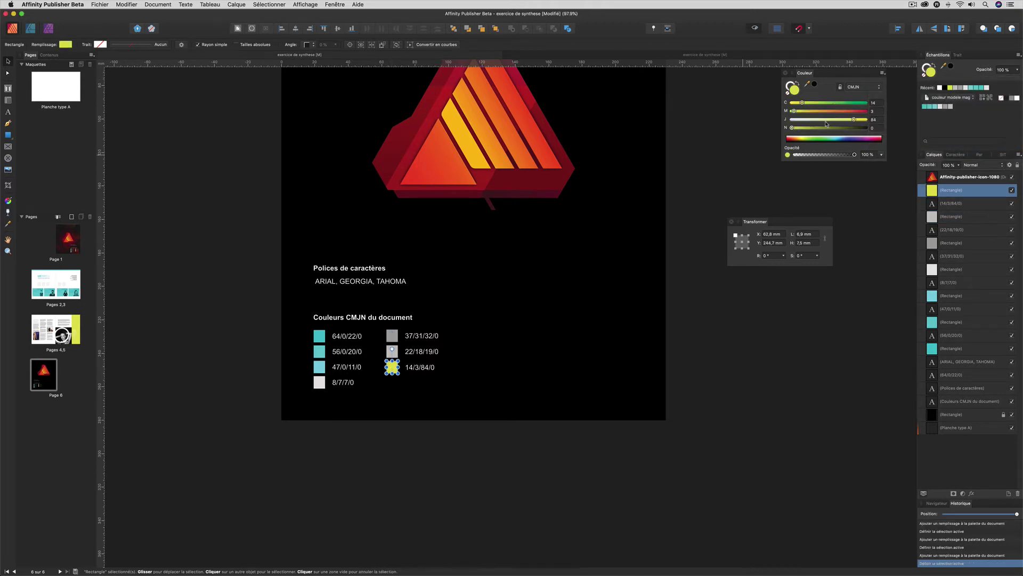
pyautogui.click(883, 73)
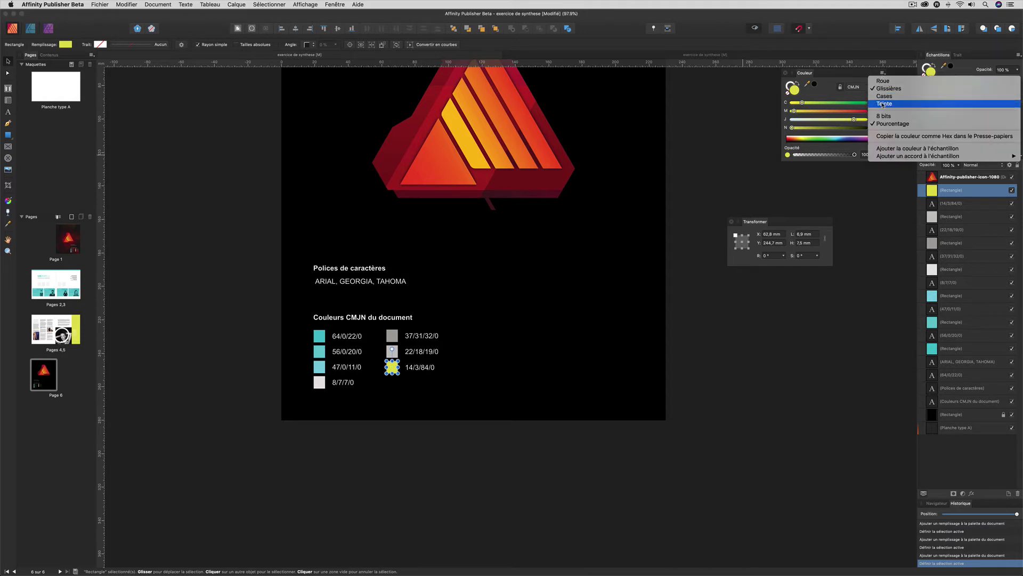
pyautogui.click(890, 148)
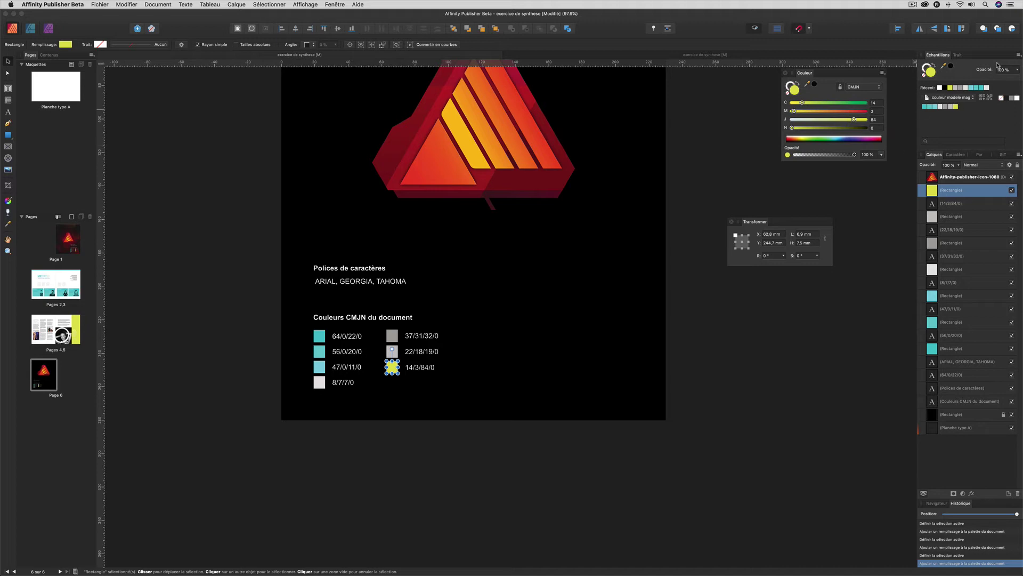
# Export the palette as "couleur modele mag" to the palettes folder inside affinity-publisher's exercices folder.
pyautogui.click(1018, 55)
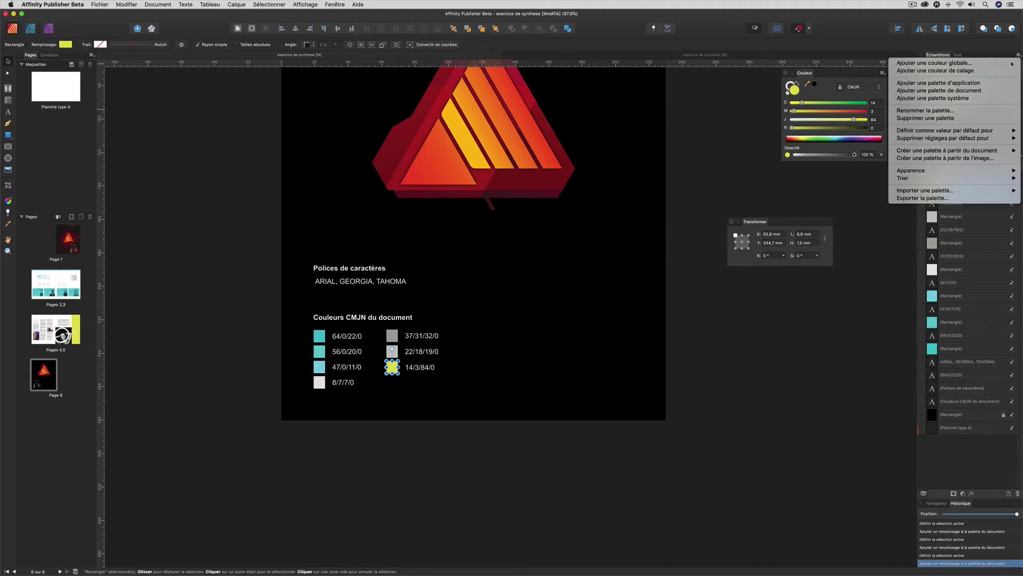
pyautogui.click(932, 198)
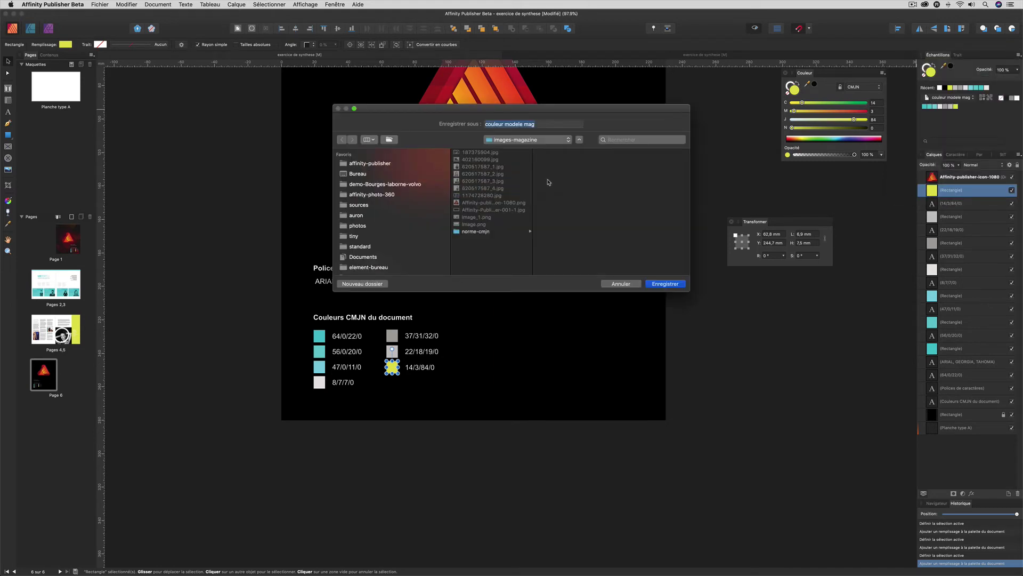
pyautogui.click(541, 141)
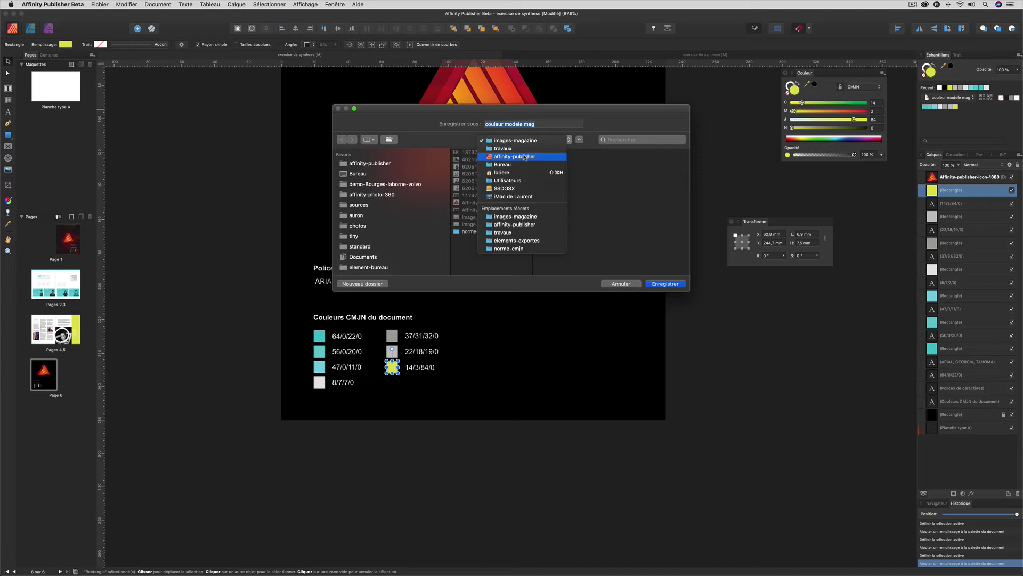
pyautogui.click(525, 157)
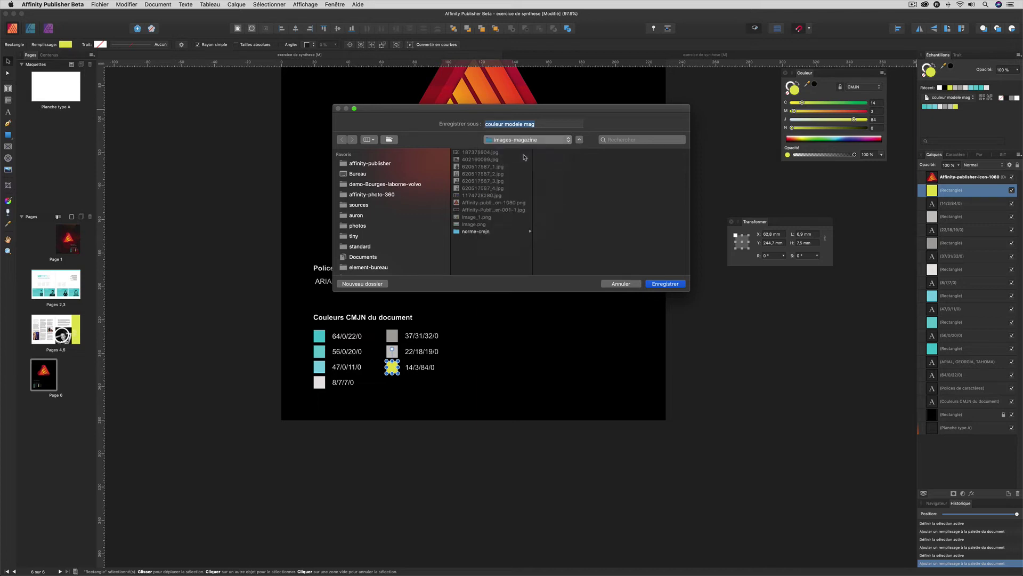
pyautogui.click(470, 152)
pyautogui.scroll(-5, 555, 223)
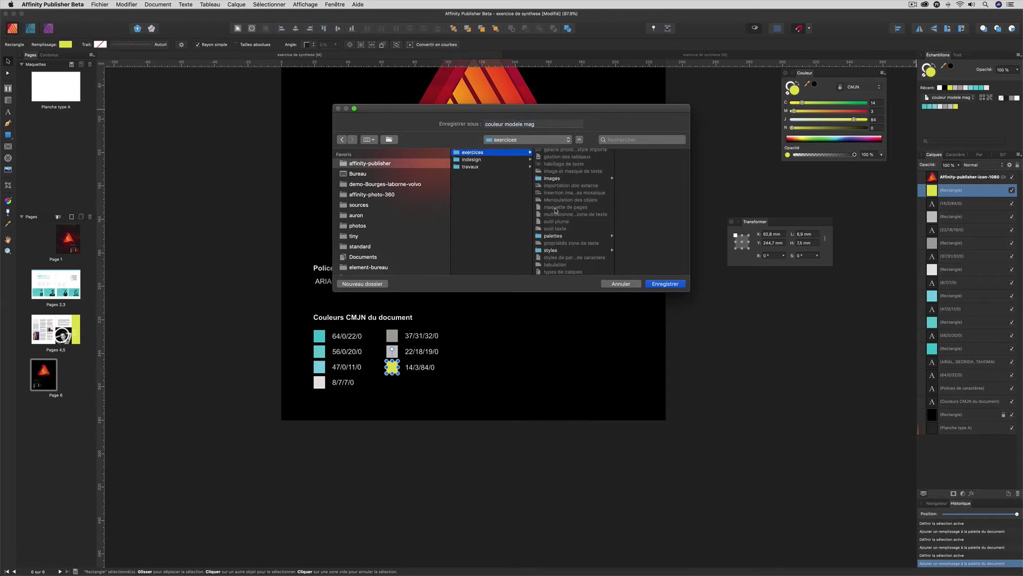
pyautogui.click(557, 236)
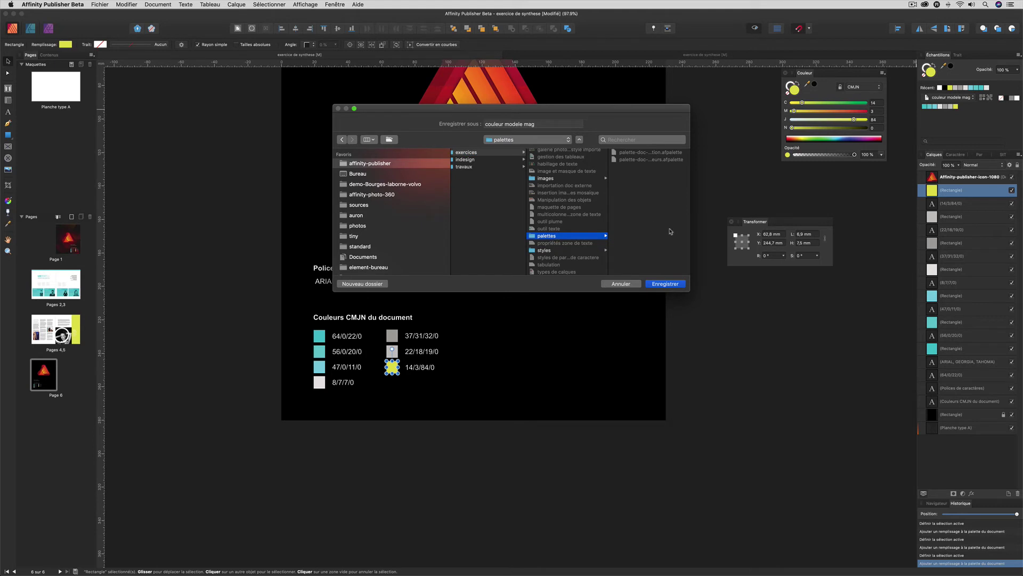
pyautogui.click(659, 285)
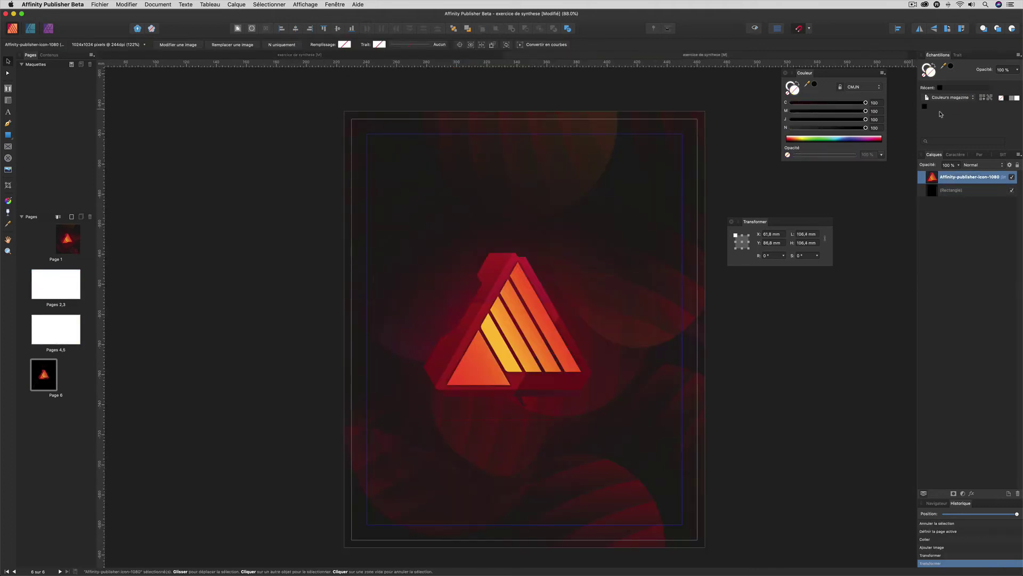
# In the magazine being recreated, import couleur modele mag.afpalette from the palettes folder as a document palette.
pyautogui.click(1018, 55)
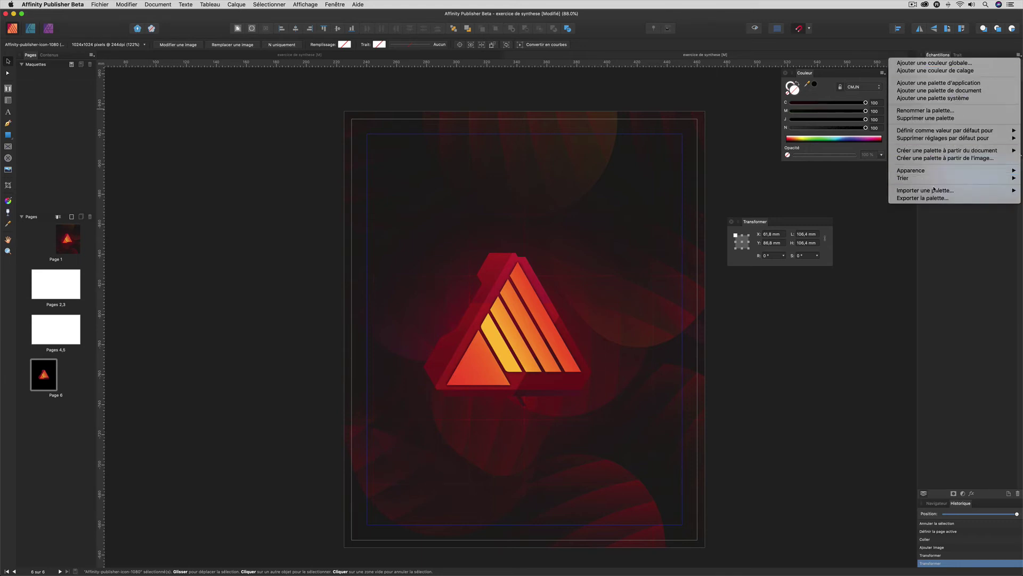
pyautogui.moveTo(934, 192)
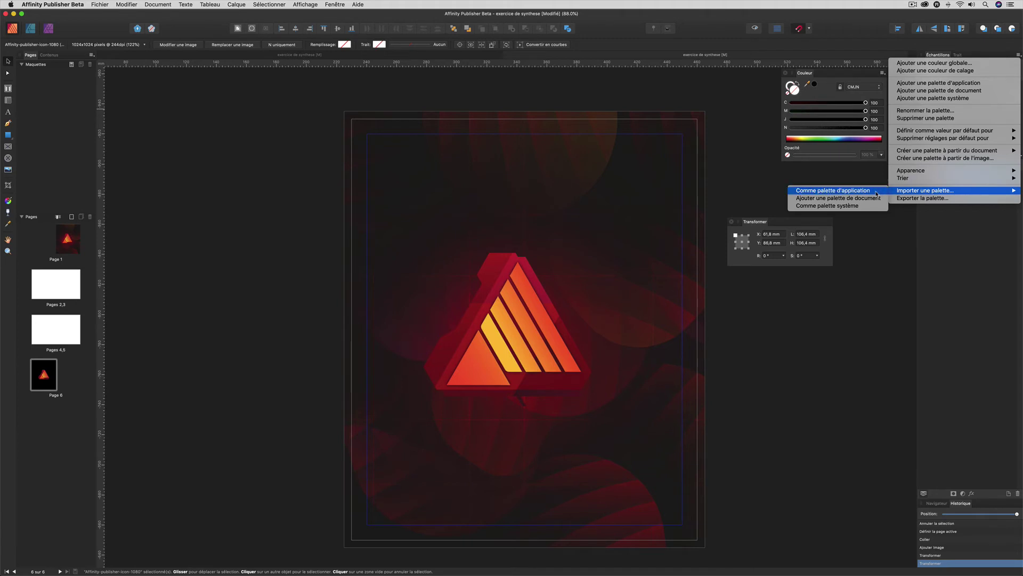
pyautogui.click(834, 198)
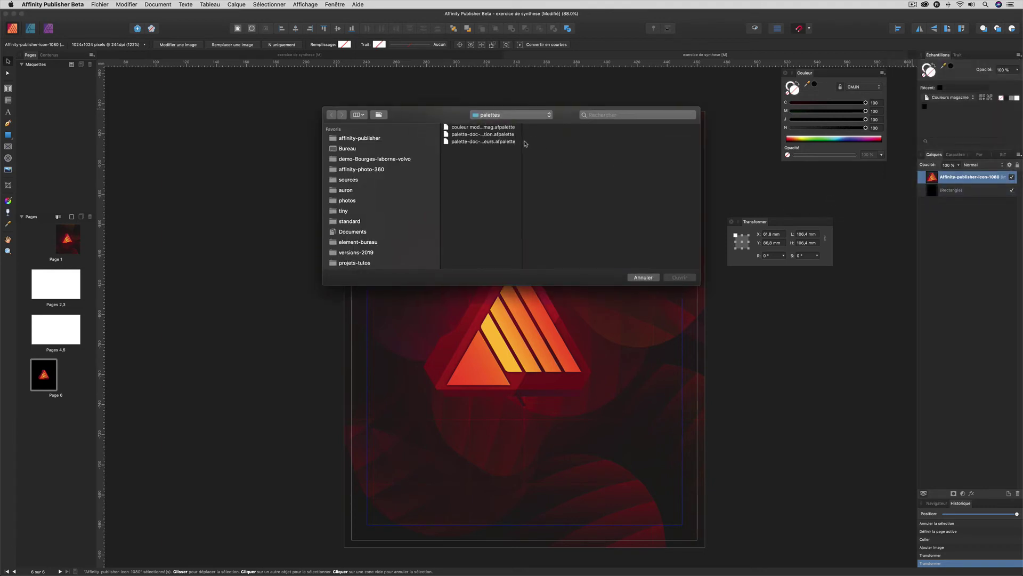
pyautogui.moveTo(524, 142); pyautogui.dragTo(584, 144)
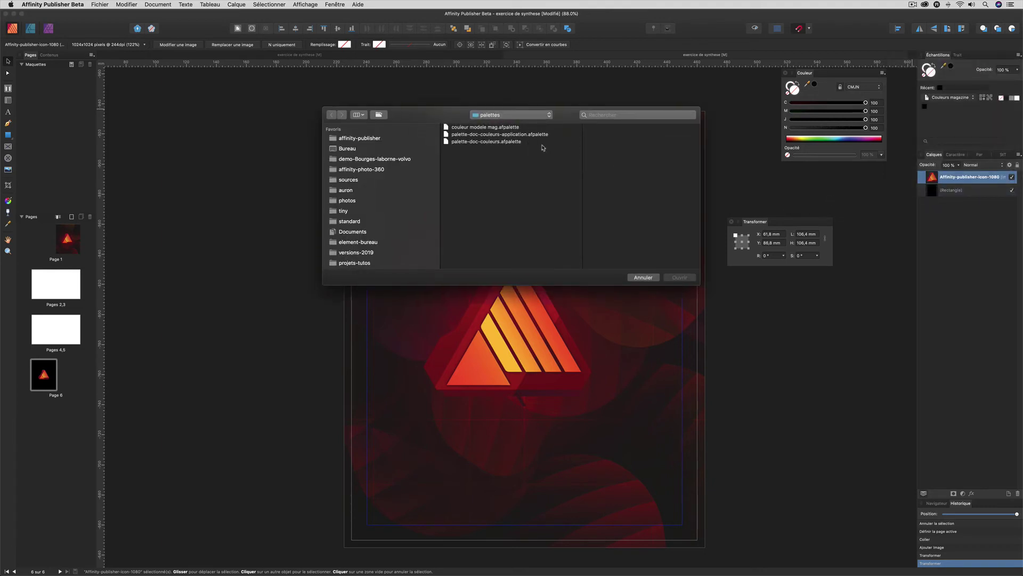
pyautogui.click(465, 127)
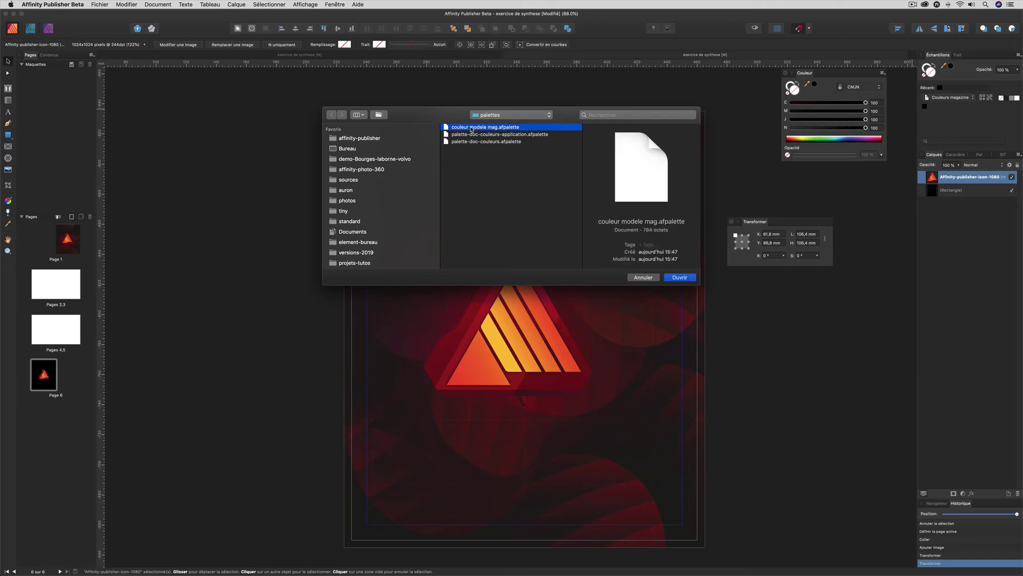
pyautogui.click(680, 278)
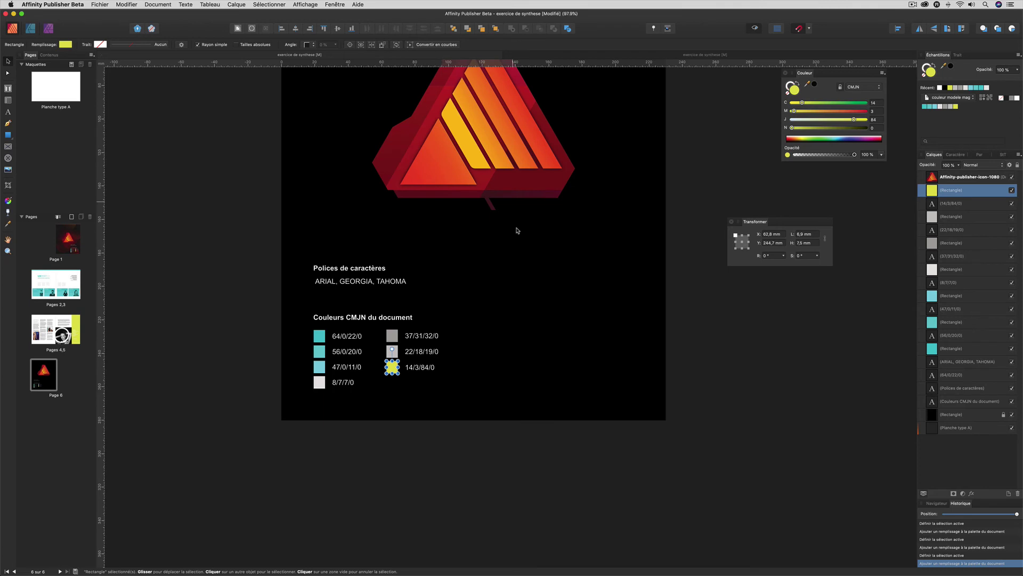
# Clear the selection in the reference document and make the 64/0/22/0 turquoise the current colour.
pyautogui.scroll(-2, 440, 319)
pyautogui.hscroll(-2, 440, 318)
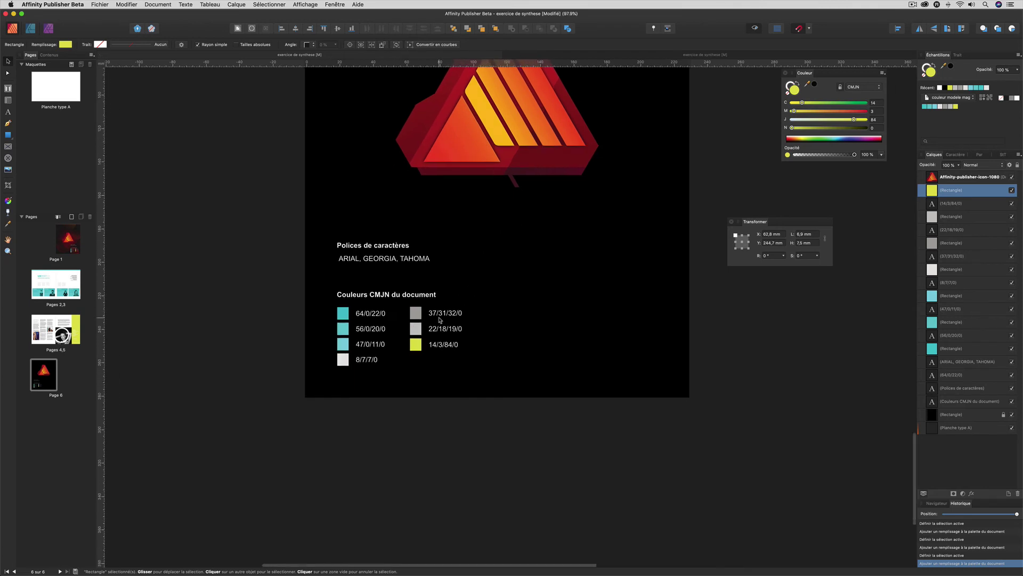
pyautogui.click(370, 309)
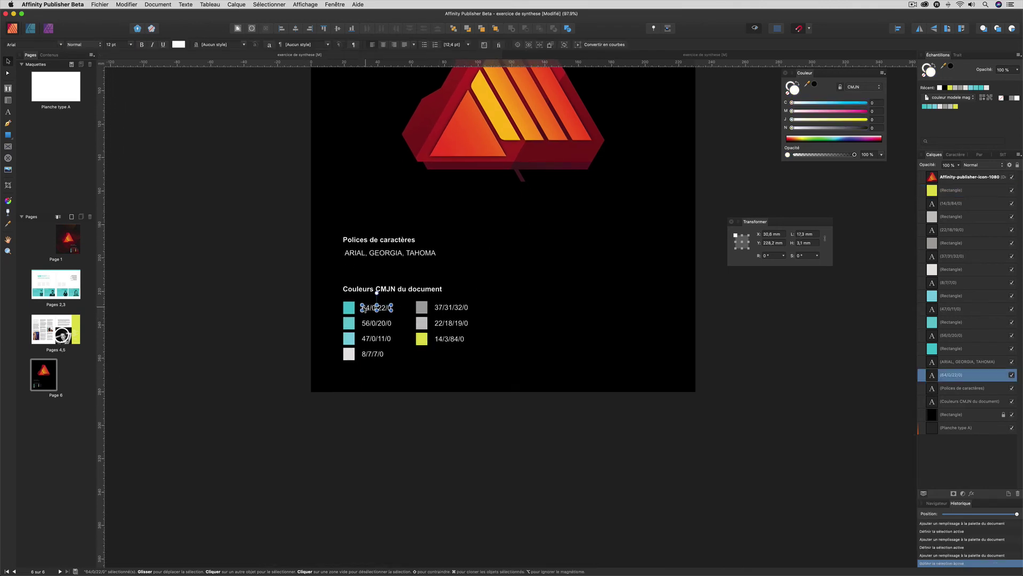
pyautogui.click(402, 305)
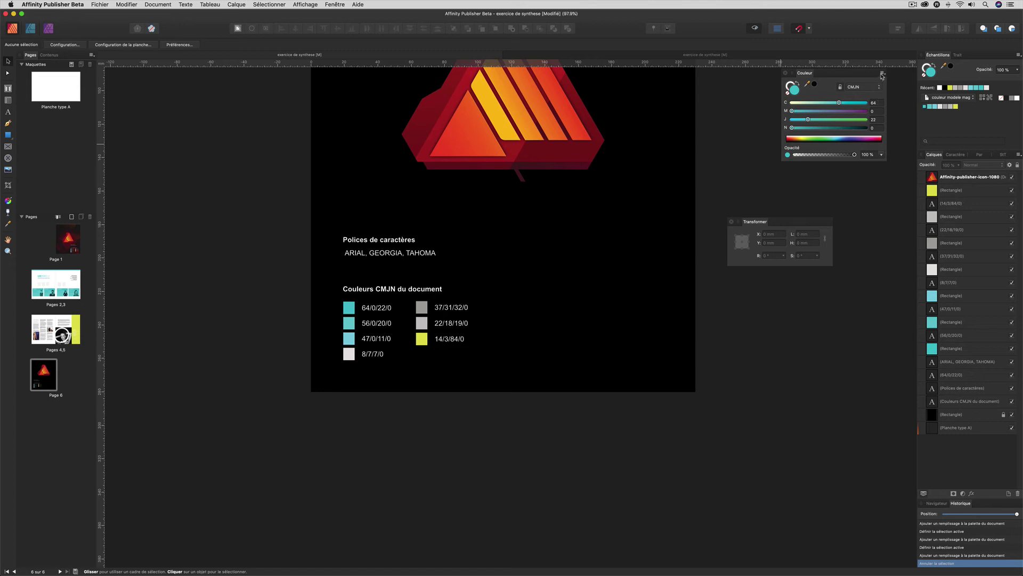
# Add the current 64/0/22/0 colour to the swatches of the couleur modele mag palette.
pyautogui.click(882, 74)
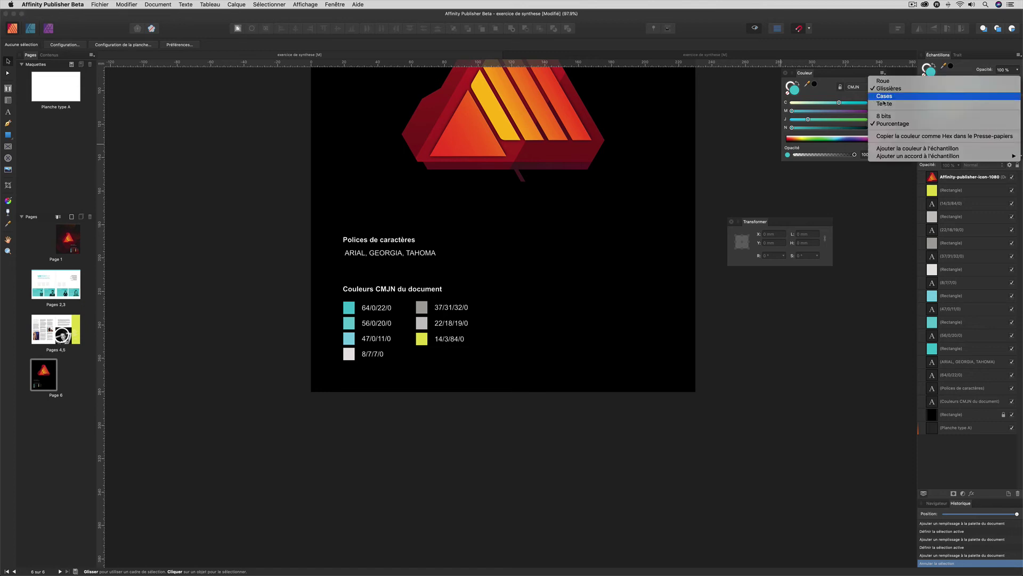
pyautogui.click(841, 86)
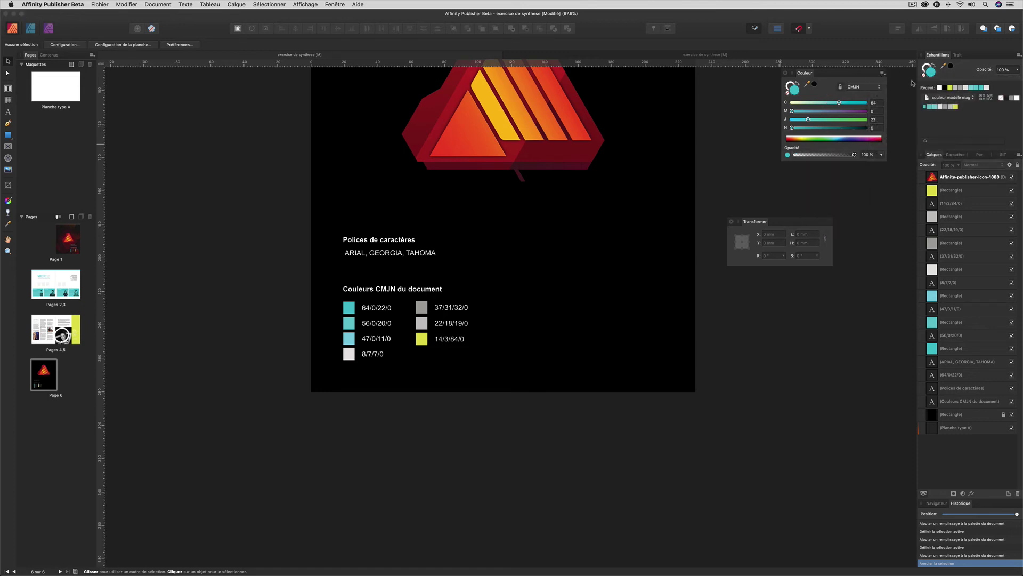
pyautogui.click(1018, 55)
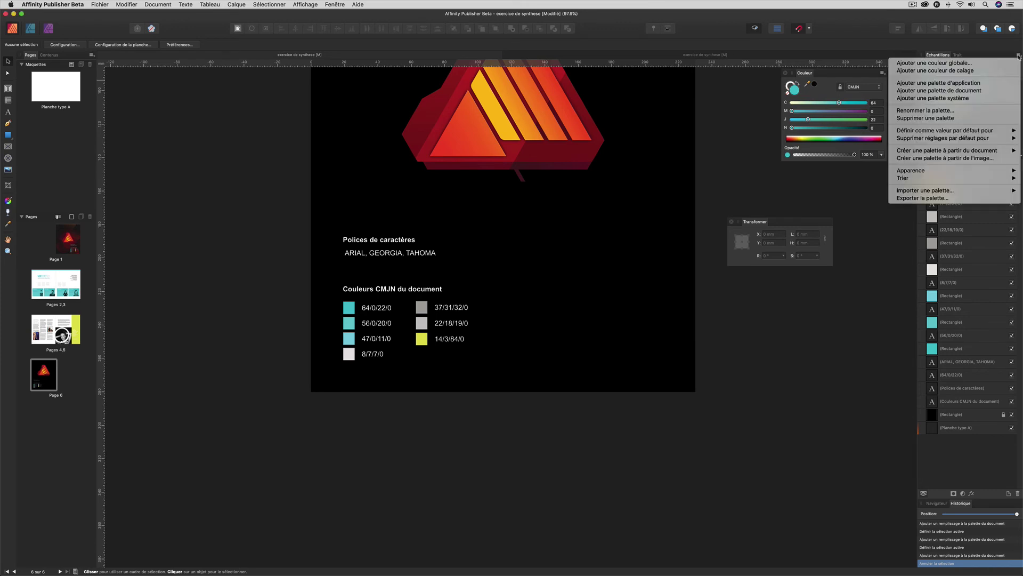
pyautogui.click(1018, 55)
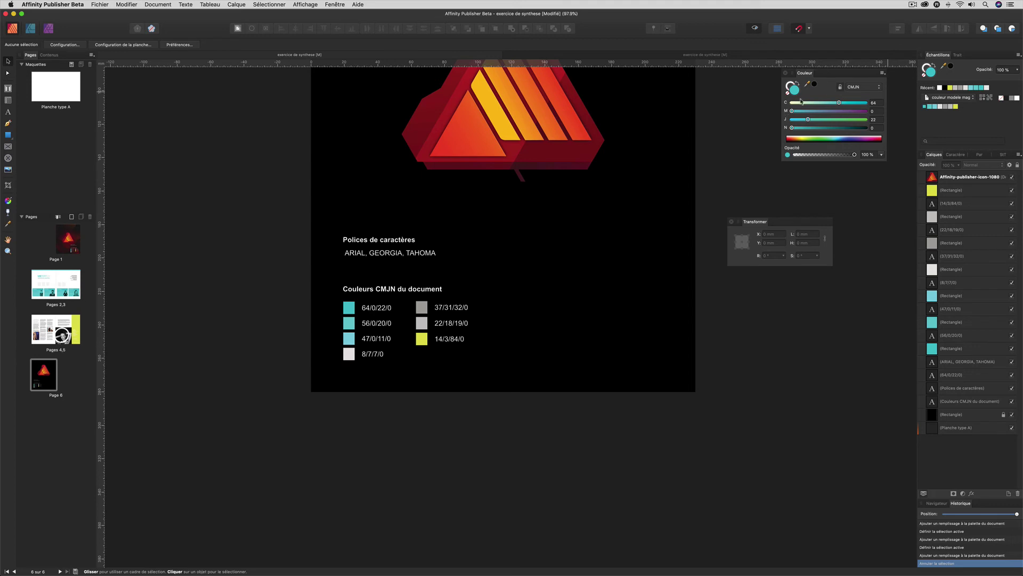
pyautogui.click(883, 74)
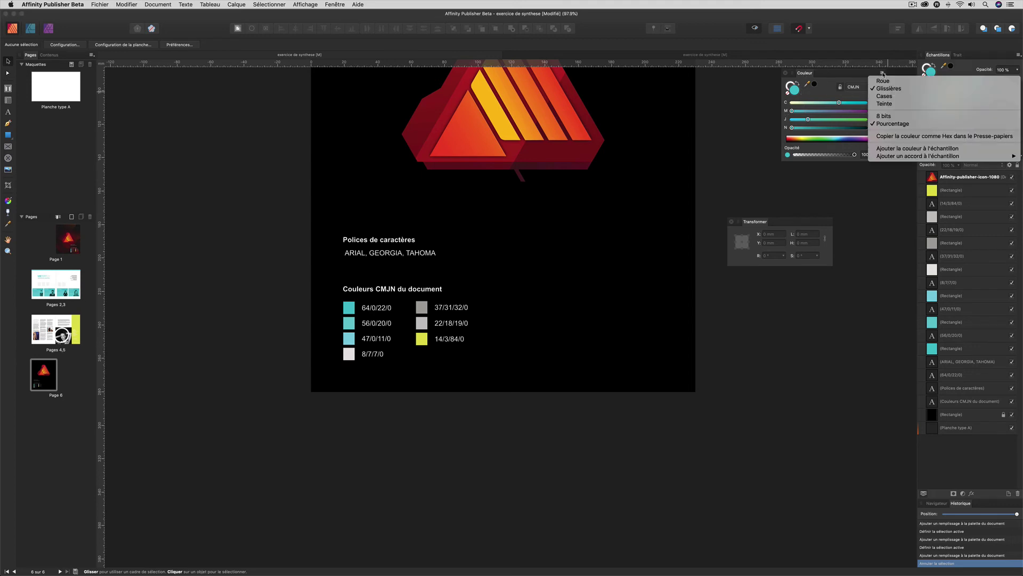
pyautogui.click(928, 151)
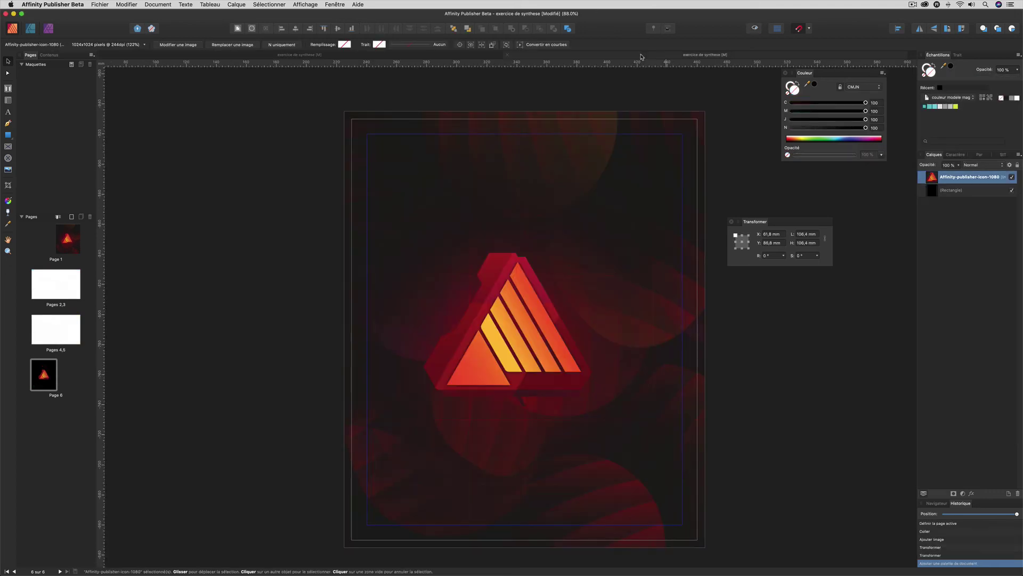
# In the magazine being recreated, delete the "Couleurs magazine" document palette.
pyautogui.scroll(-10, 631, 279)
pyautogui.scroll(-5, 629, 278)
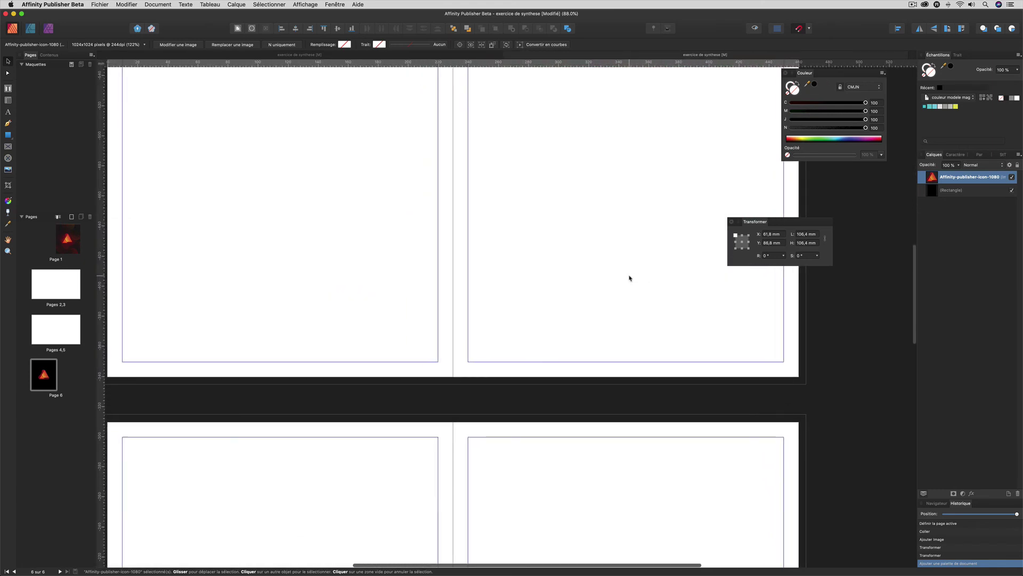
pyautogui.scroll(3, 560, 186)
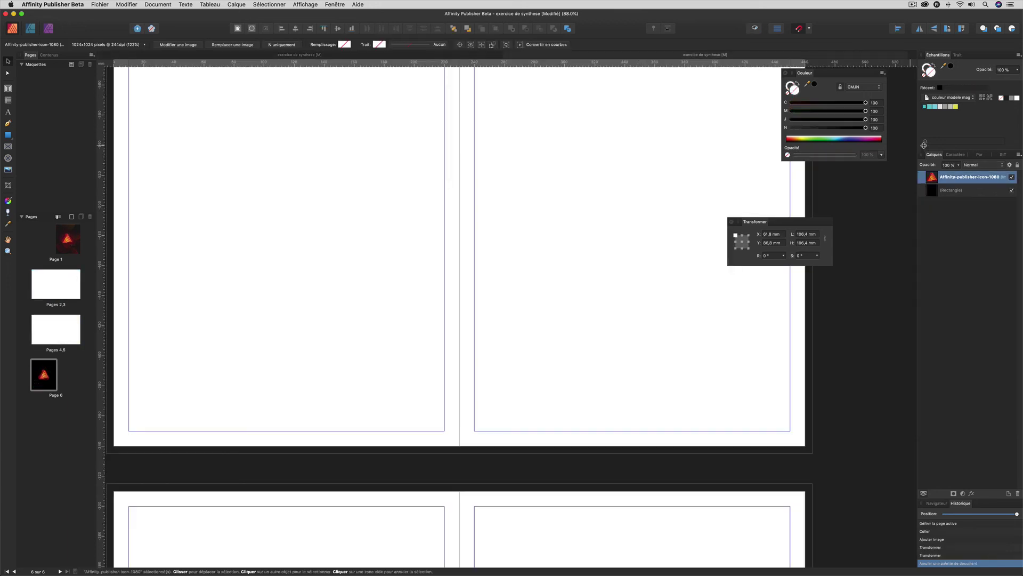
pyautogui.click(961, 98)
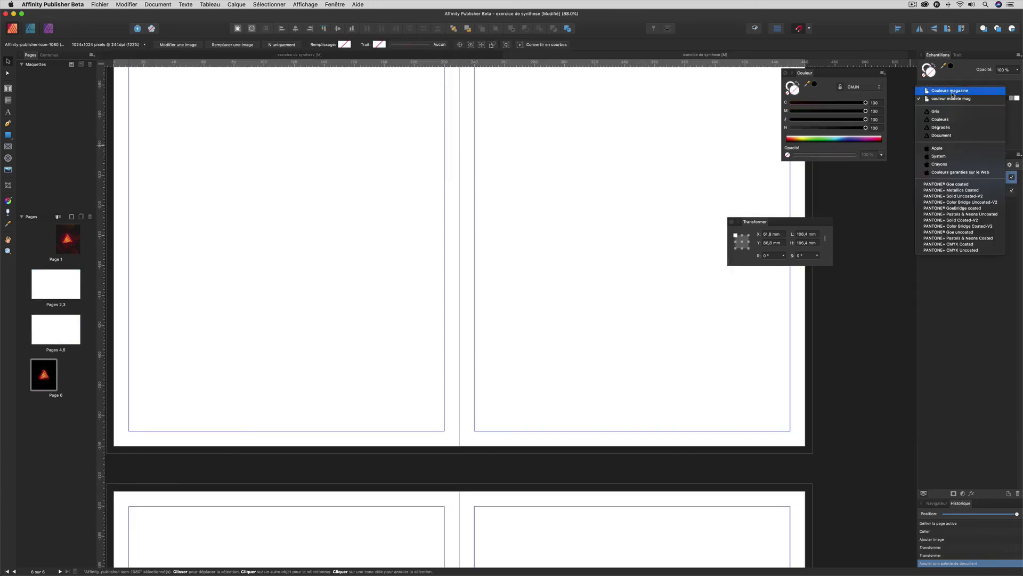
pyautogui.click(954, 92)
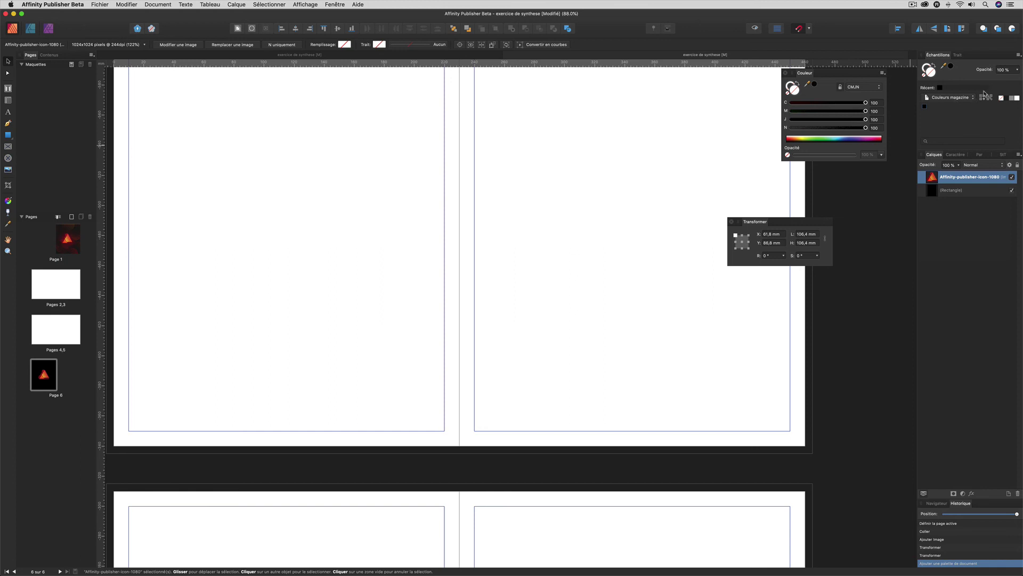
pyautogui.click(1019, 55)
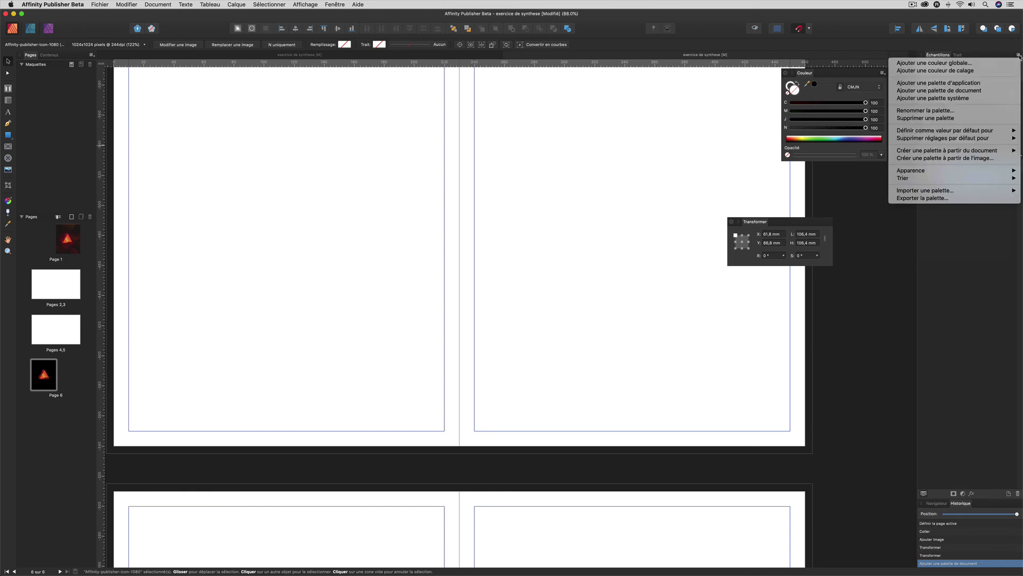
pyautogui.click(933, 120)
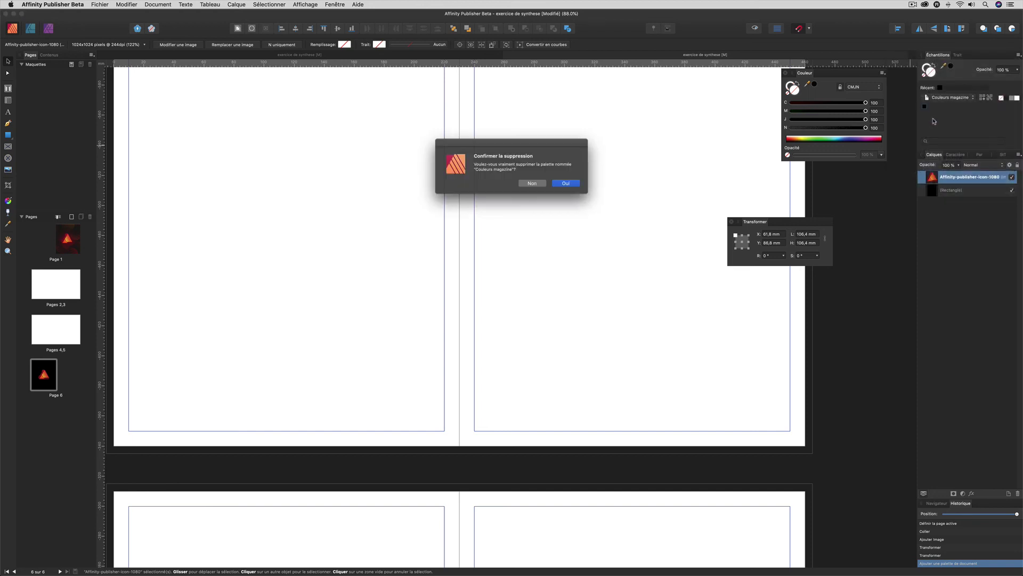
pyautogui.click(571, 186)
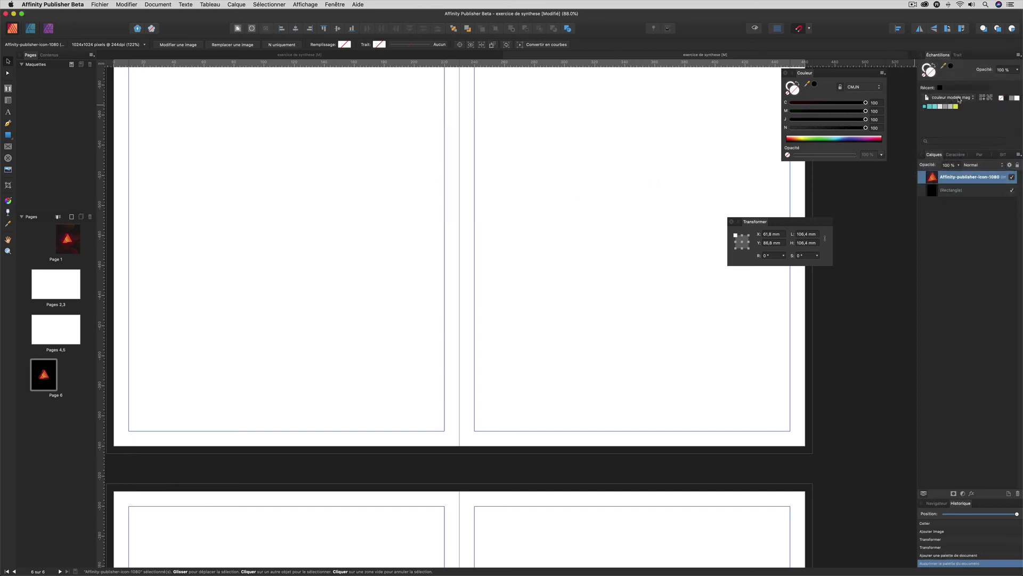
pyautogui.scroll(10, 691, 147)
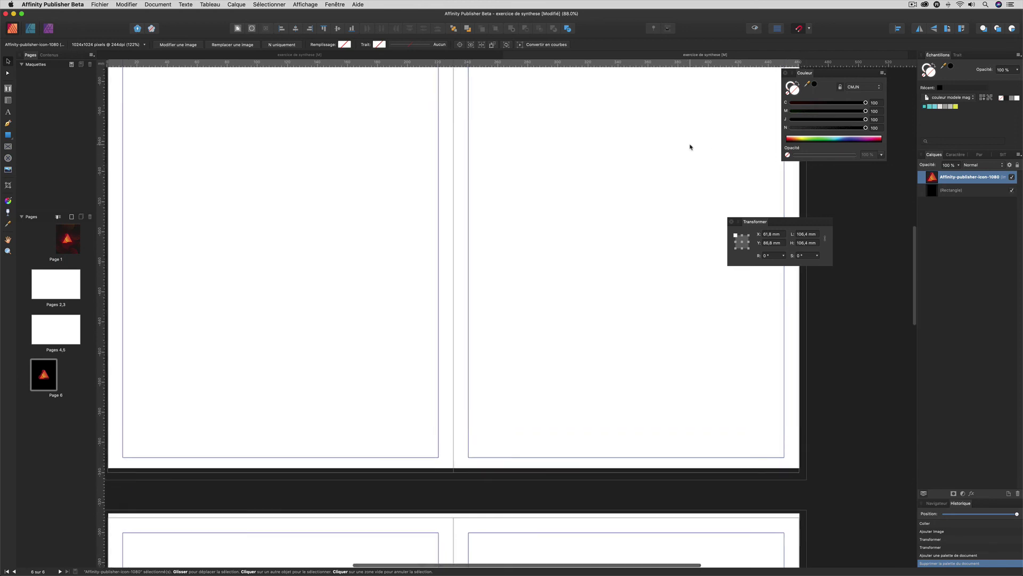
pyautogui.scroll(2, 691, 147)
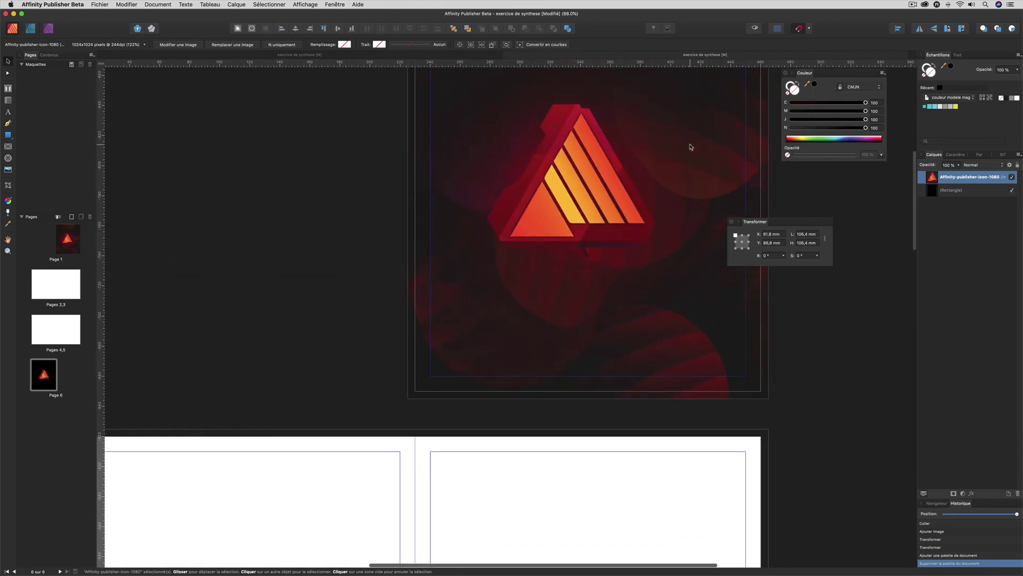